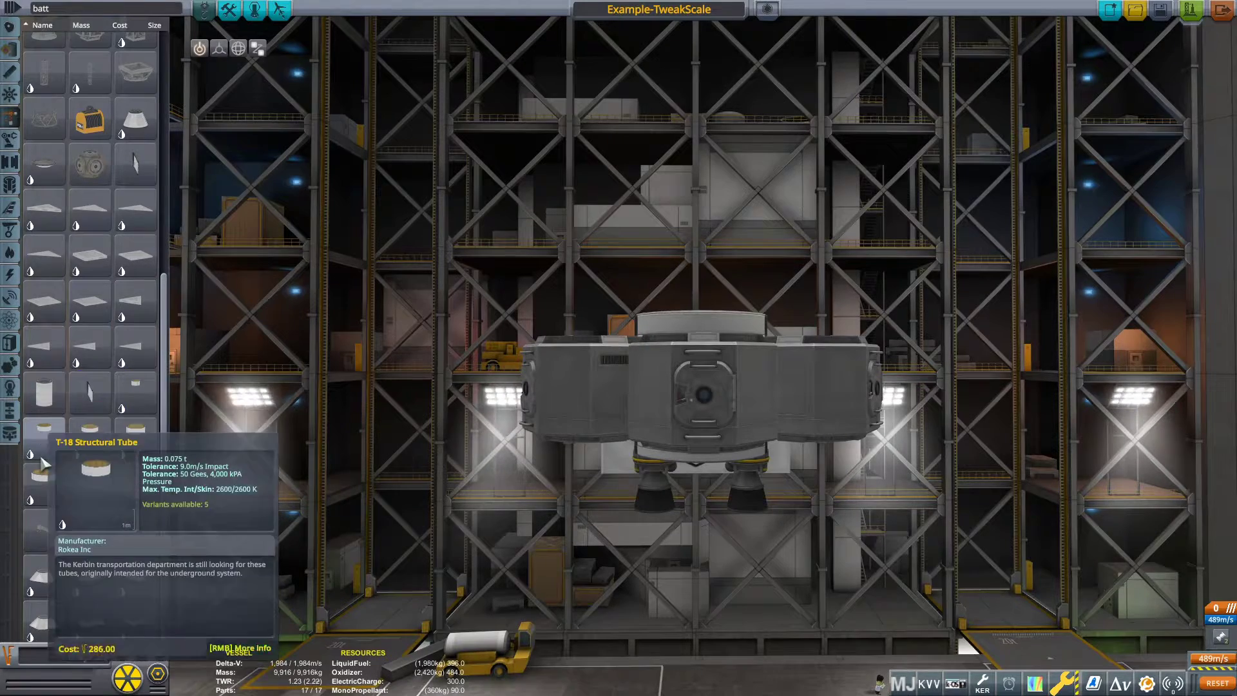
Attach a Rockomax Brand Adapter 02 on top of the hull and TweakScale it to 4.85m
left_click(135, 121)
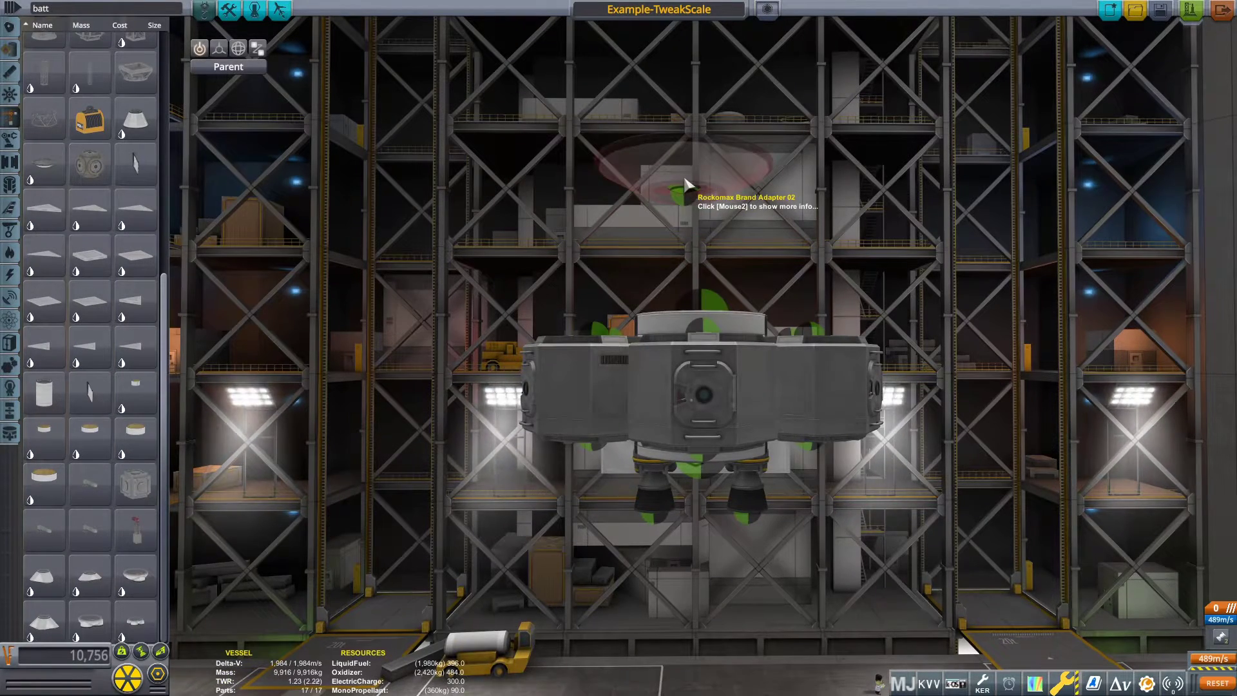
left_click(696, 300)
right_click(697, 299)
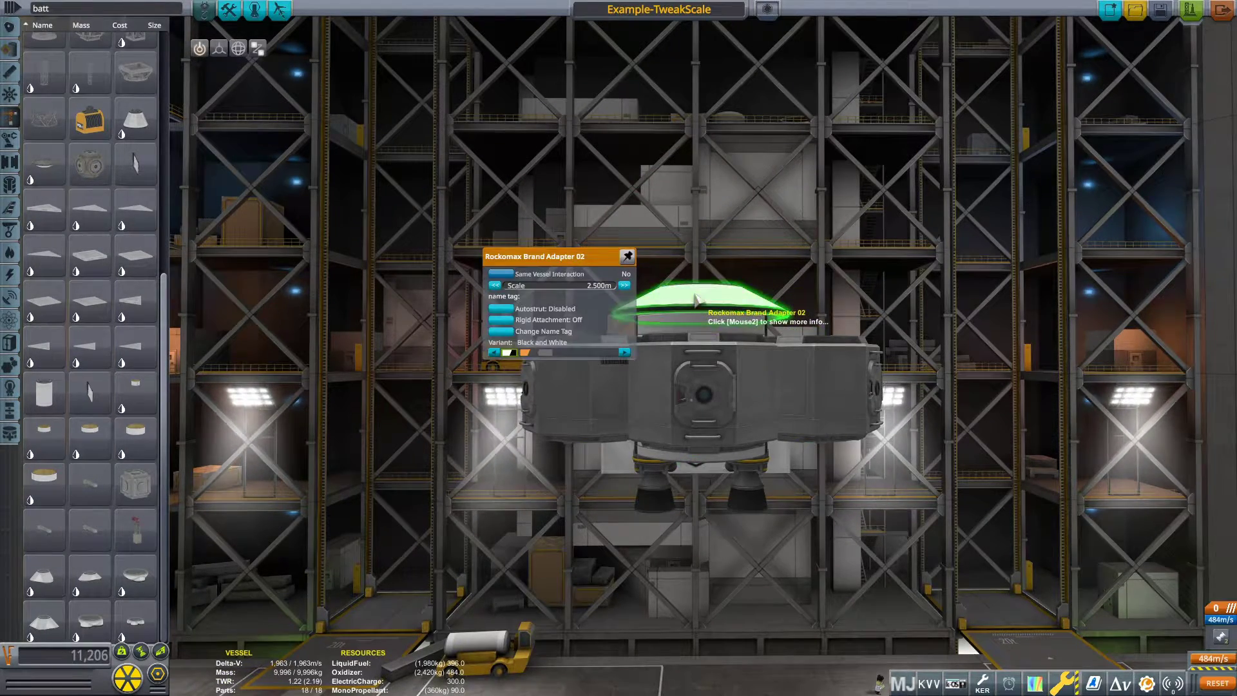
left_click(623, 287)
left_click(623, 286)
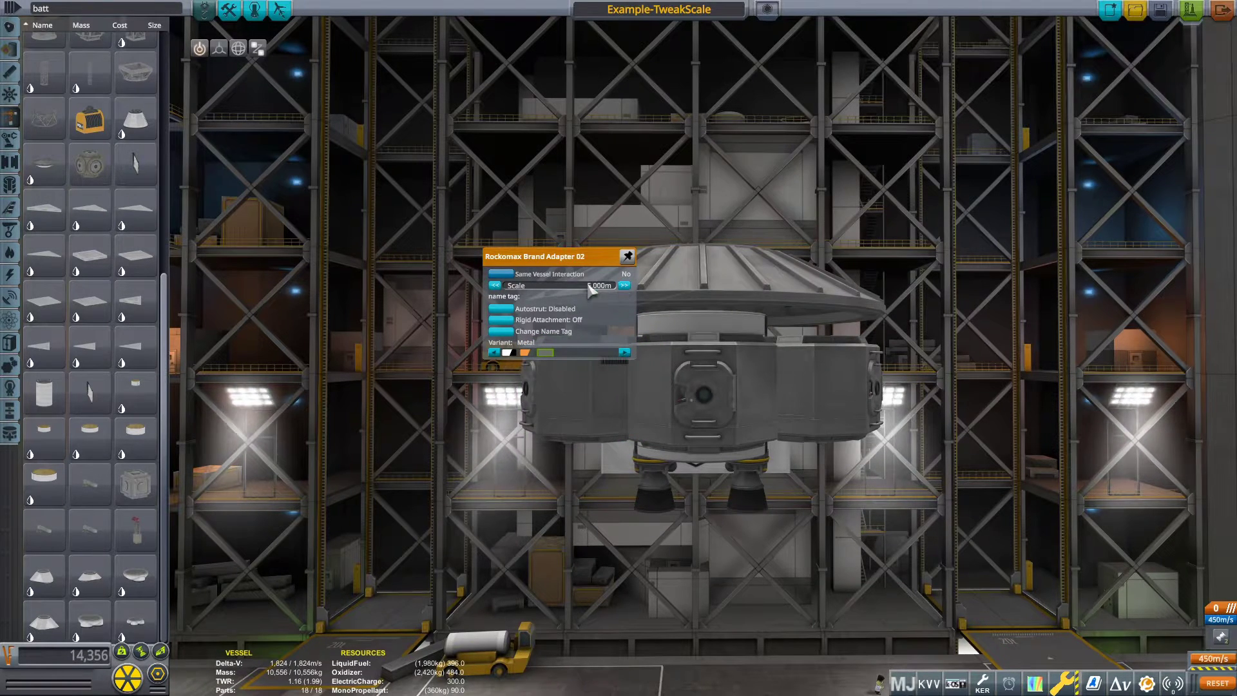
left_click(495, 285)
left_click(608, 287)
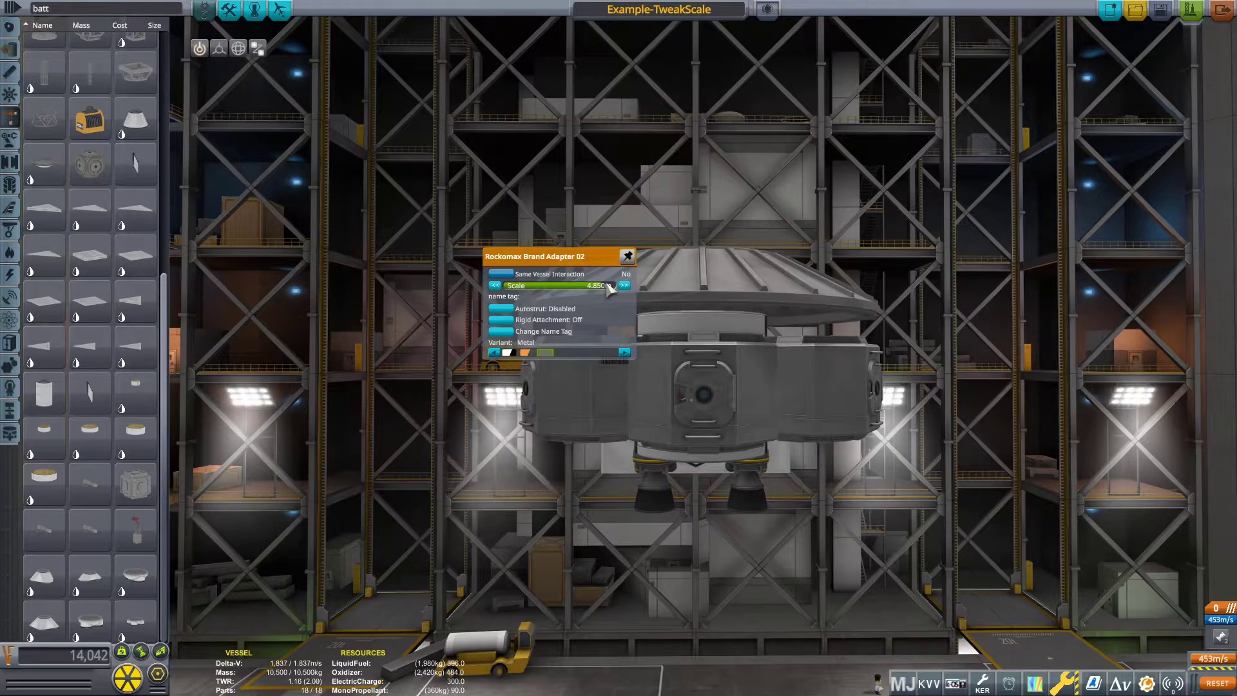
Move the top adapter down onto the hull
left_click(222, 51)
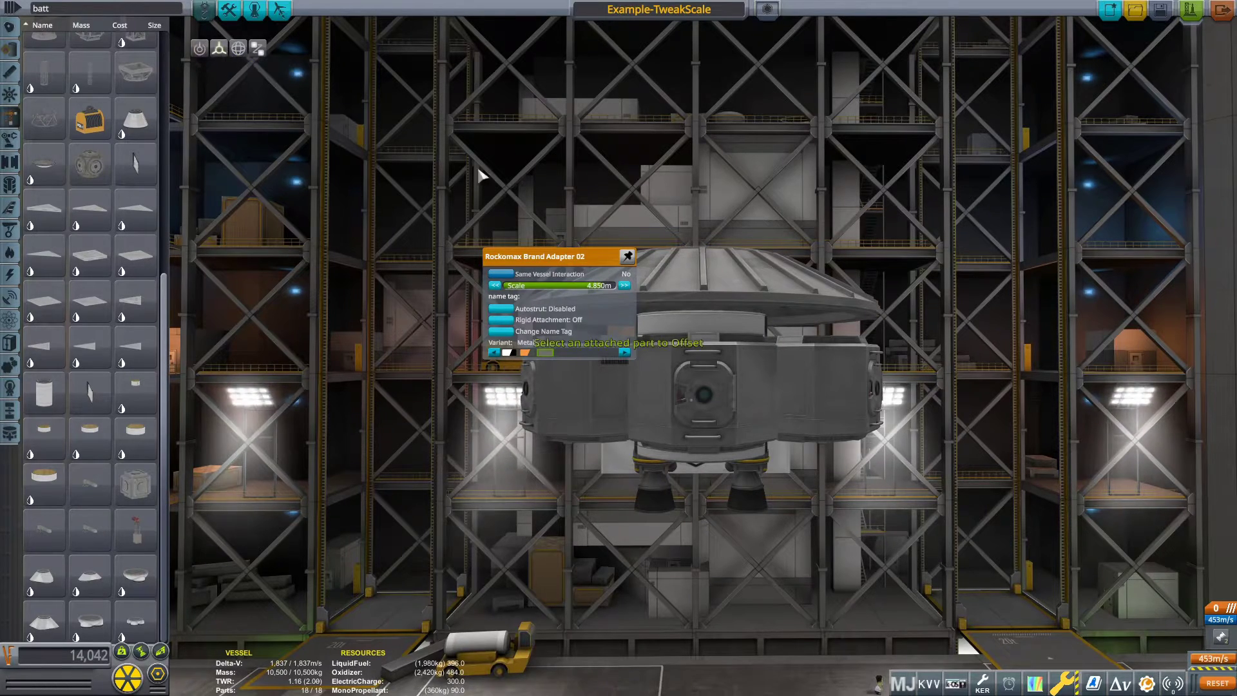
left_click(696, 280)
left_click_drag(725, 243, 708, 285)
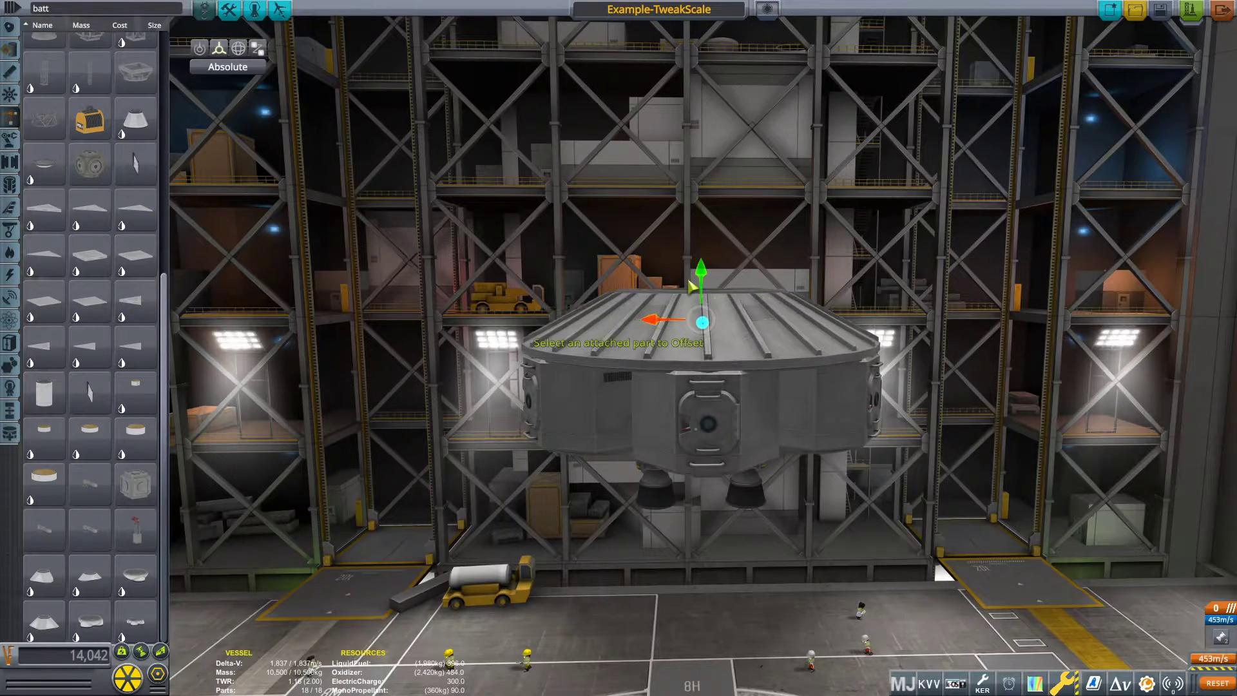
left_click(704, 286)
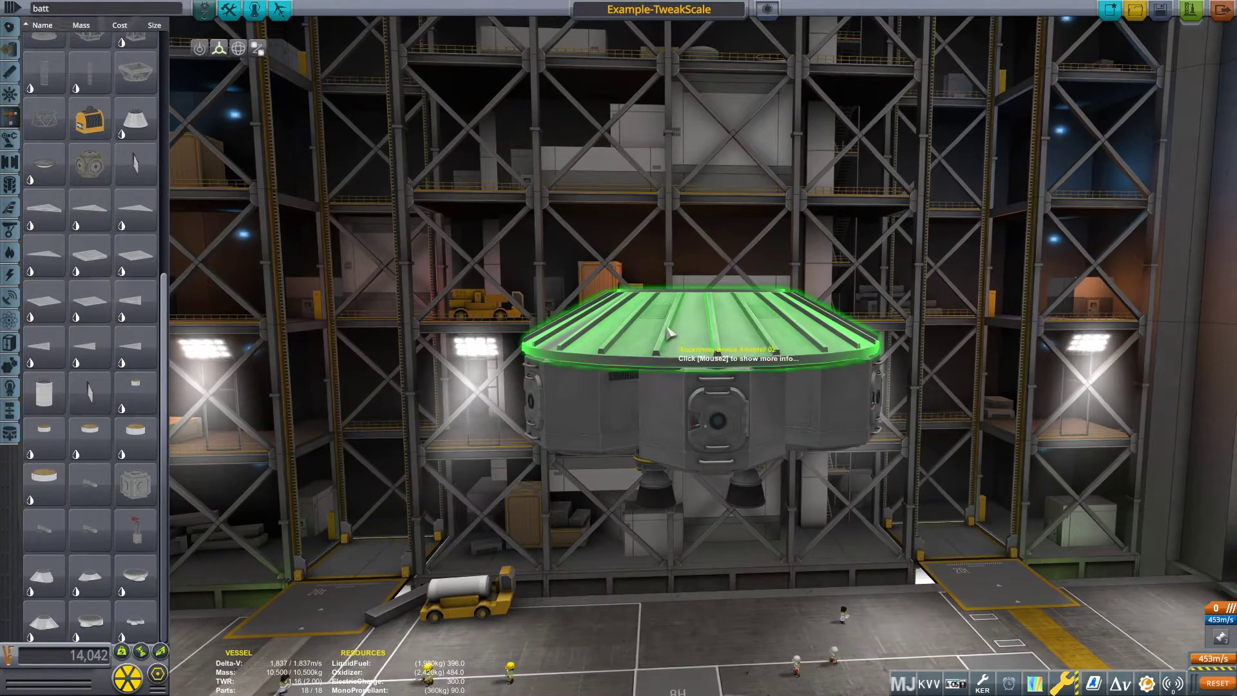
Attach a copy of the adapter under the hull, offset it up flush, and preview in Kronal Vessel Viewer
left_click(670, 333)
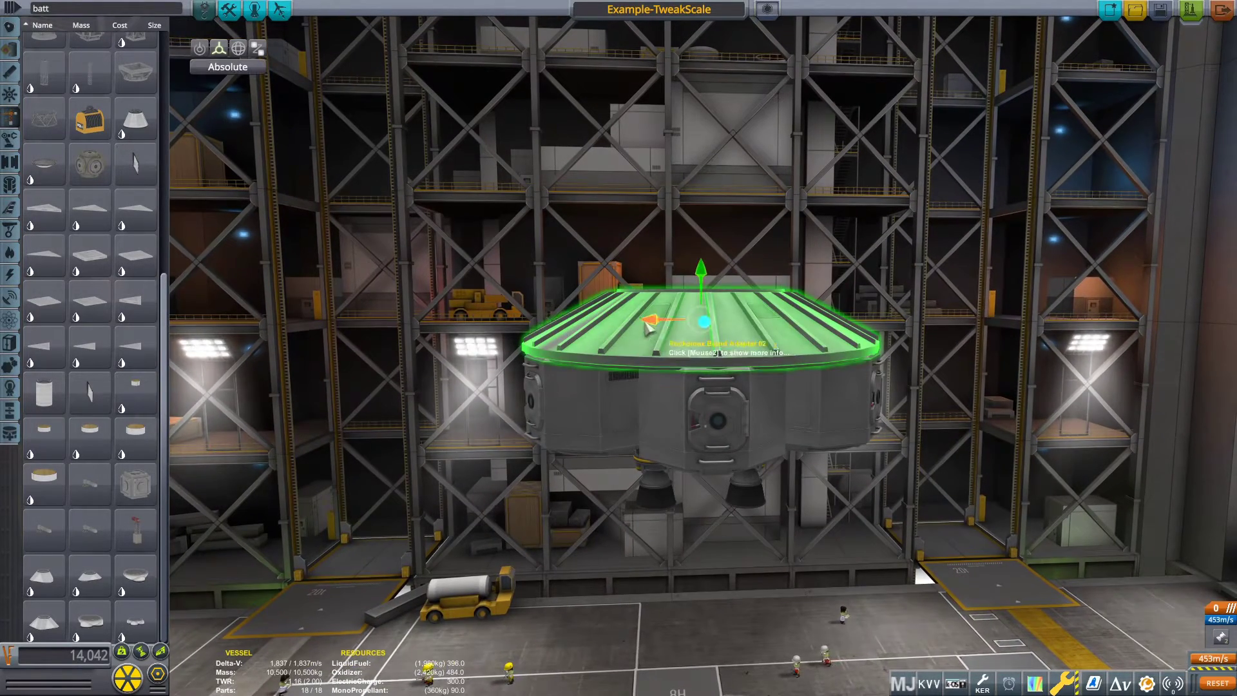
left_click(199, 48)
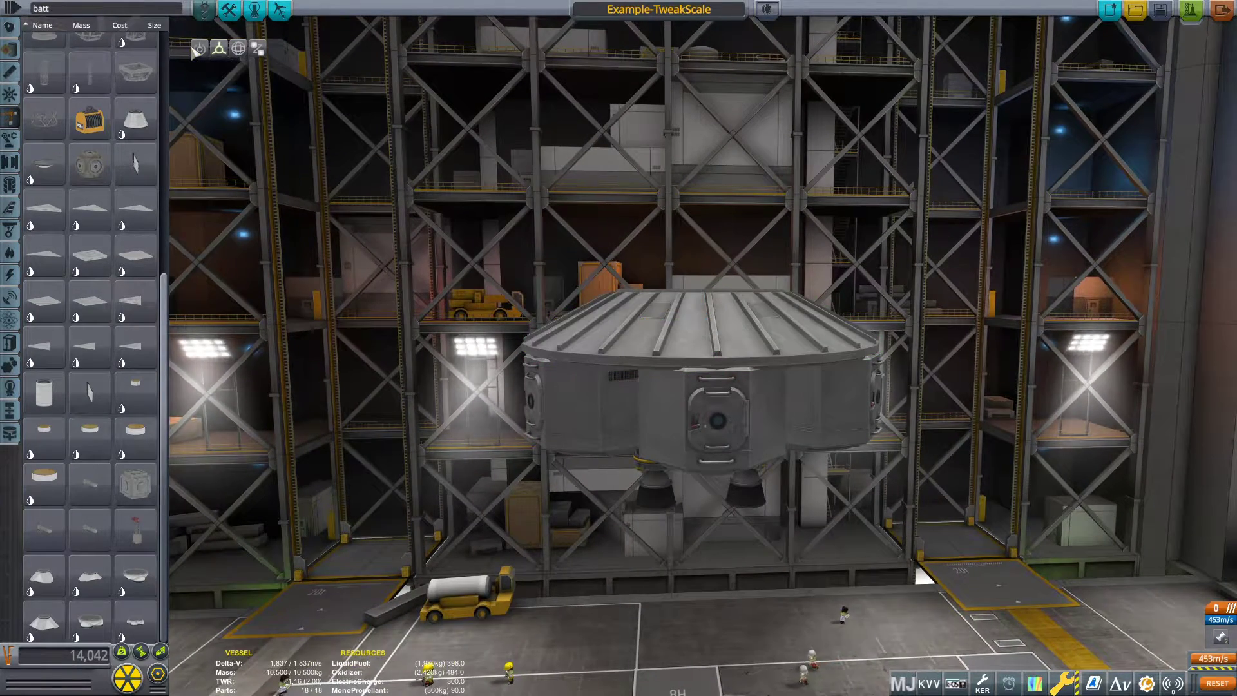
left_click(677, 329)
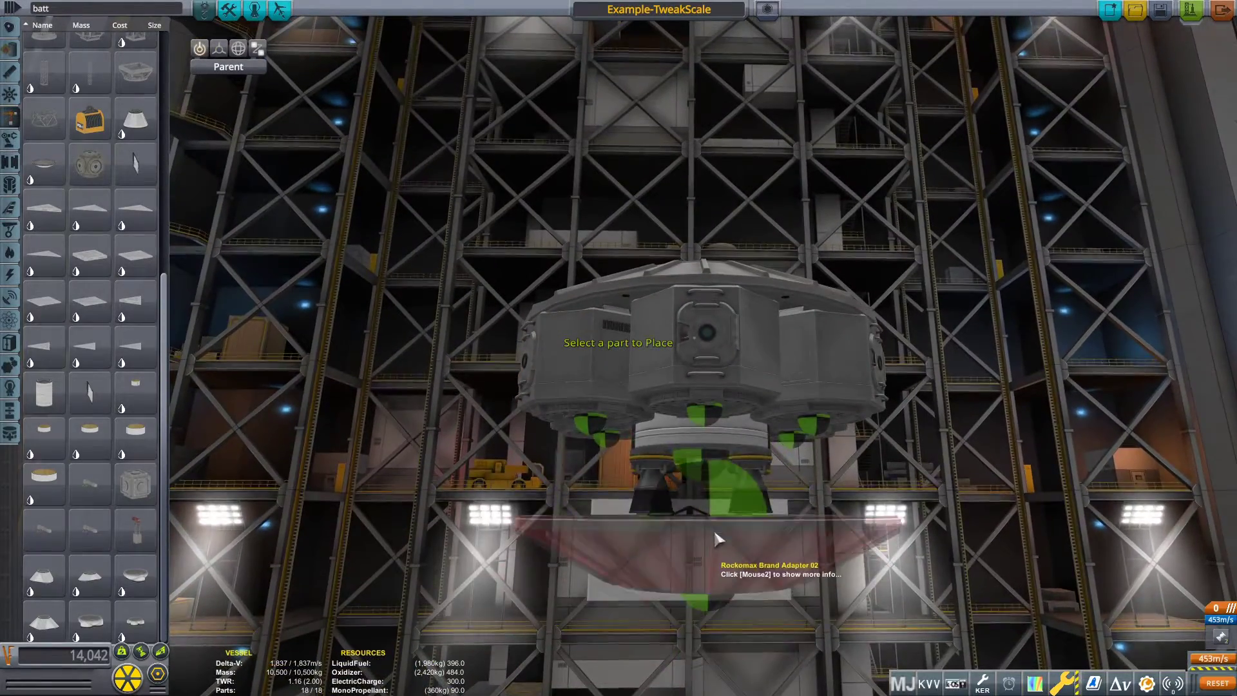
left_click(712, 506)
left_click(220, 48)
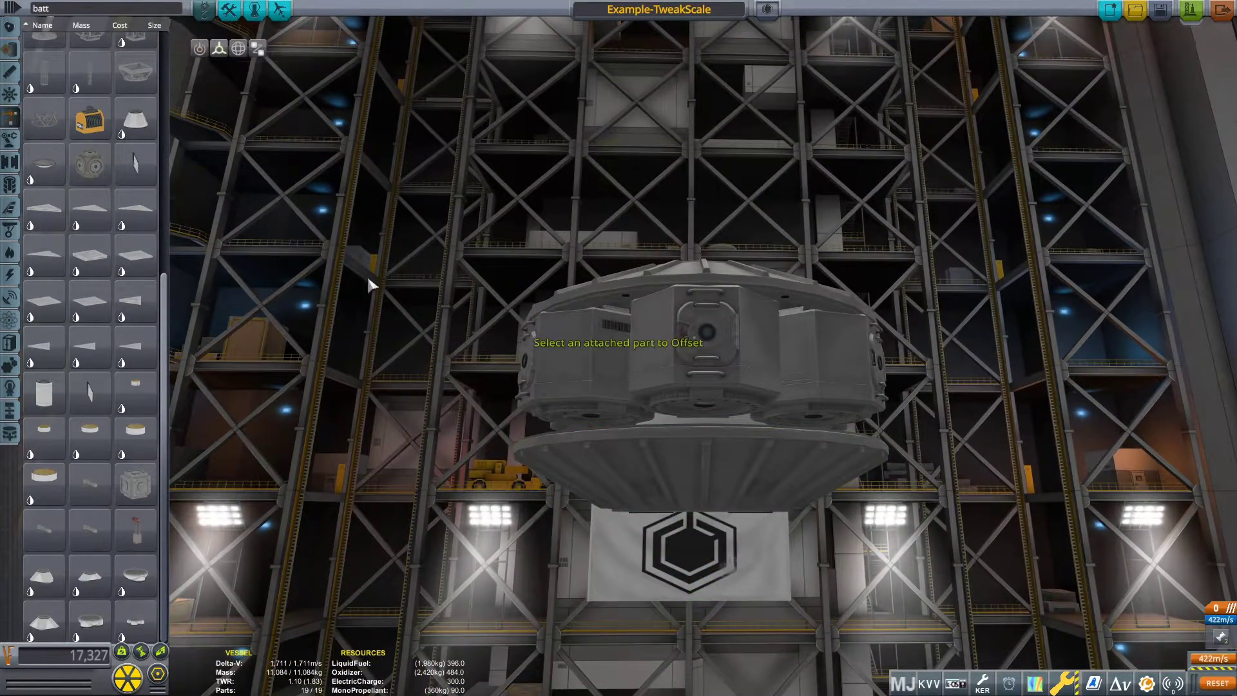
left_click(708, 514)
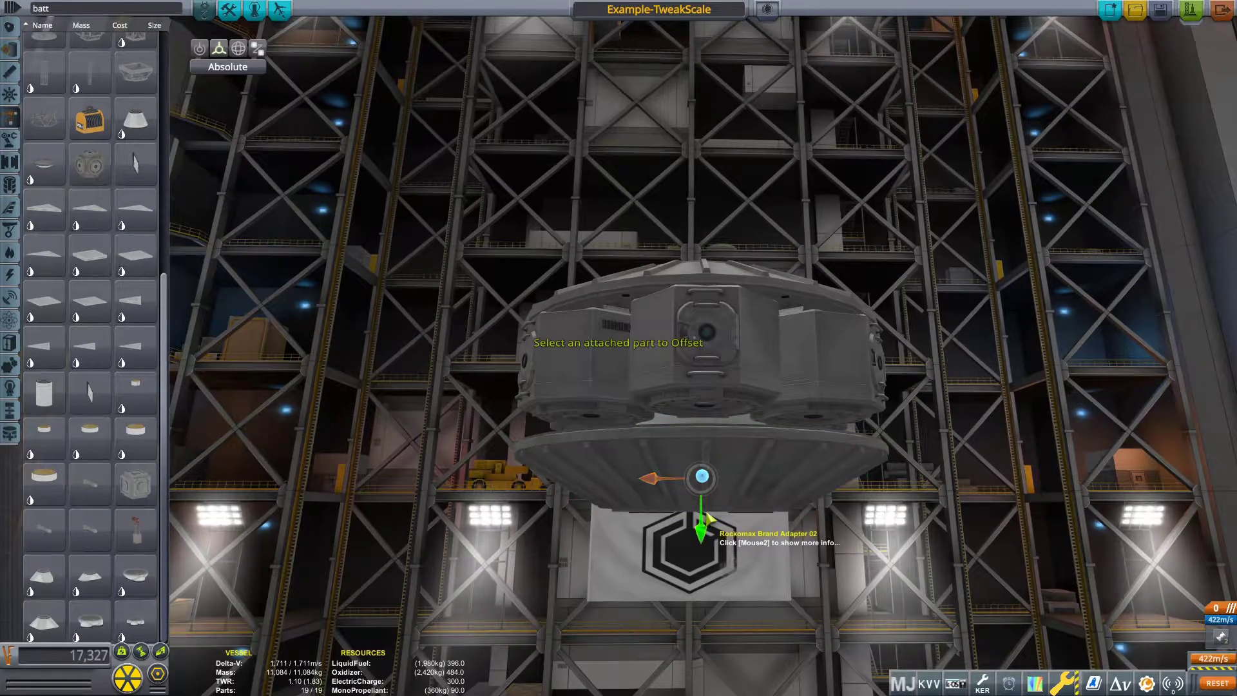
left_click_drag(704, 534, 704, 503)
scroll(704, 503, "down", 2)
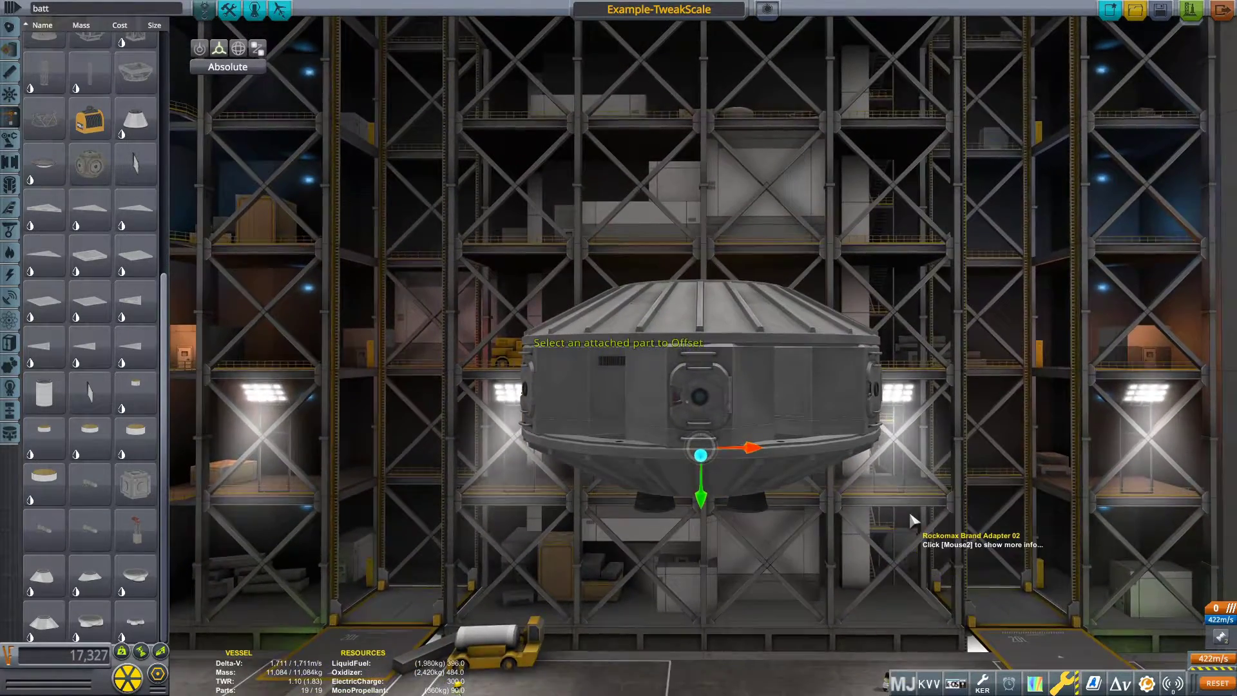
left_click(919, 513)
left_click(929, 684)
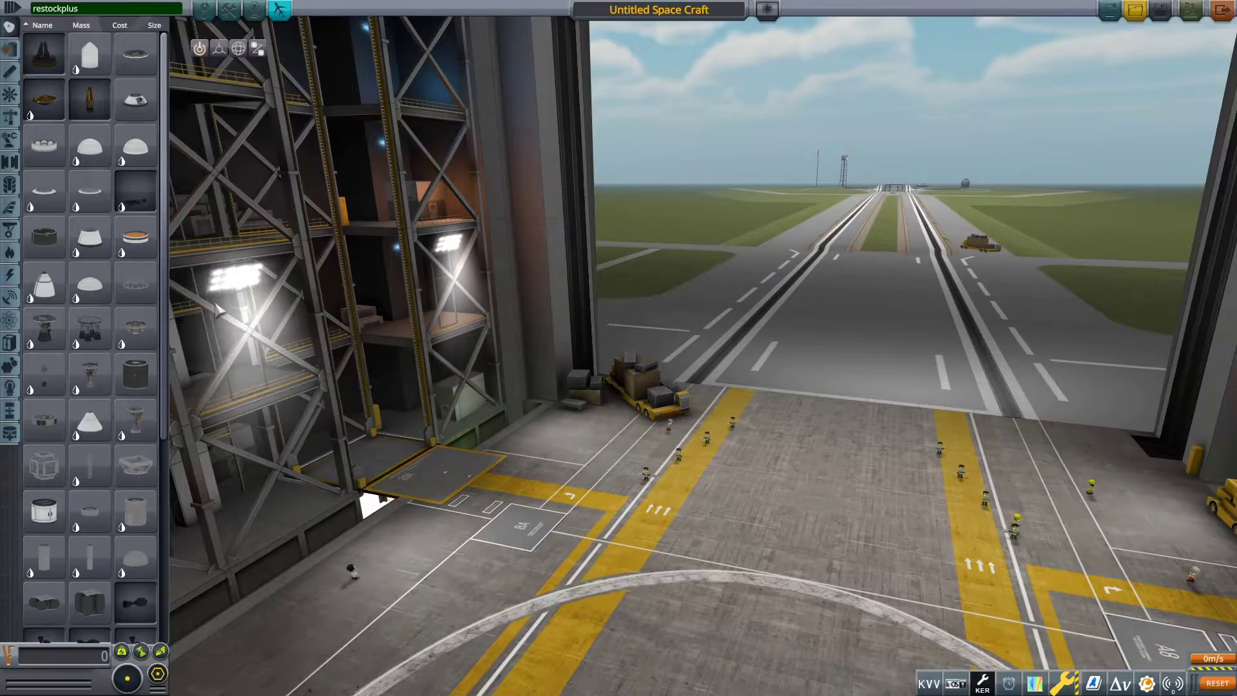
Place an S3-1800 tank and attach an RC-XL001 Remote Guidance Unit beneath it
left_click(44, 286)
left_click(682, 493)
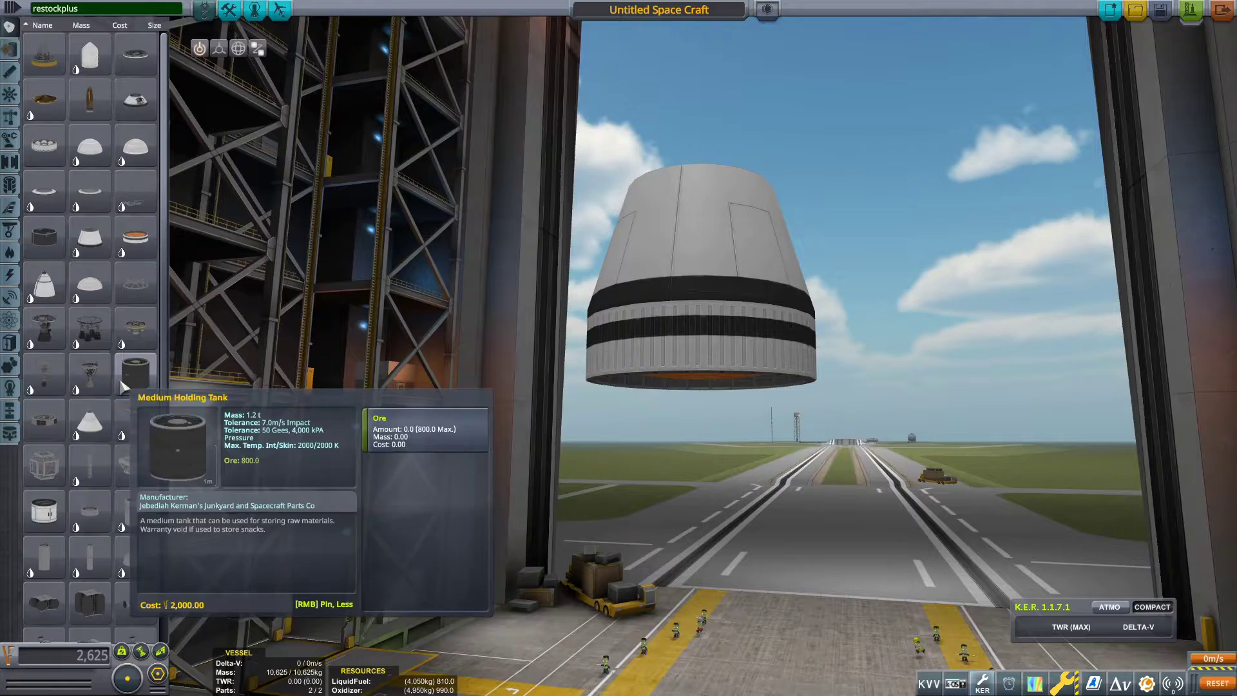
scroll(98, 474, "down", 5)
left_click(60, 513)
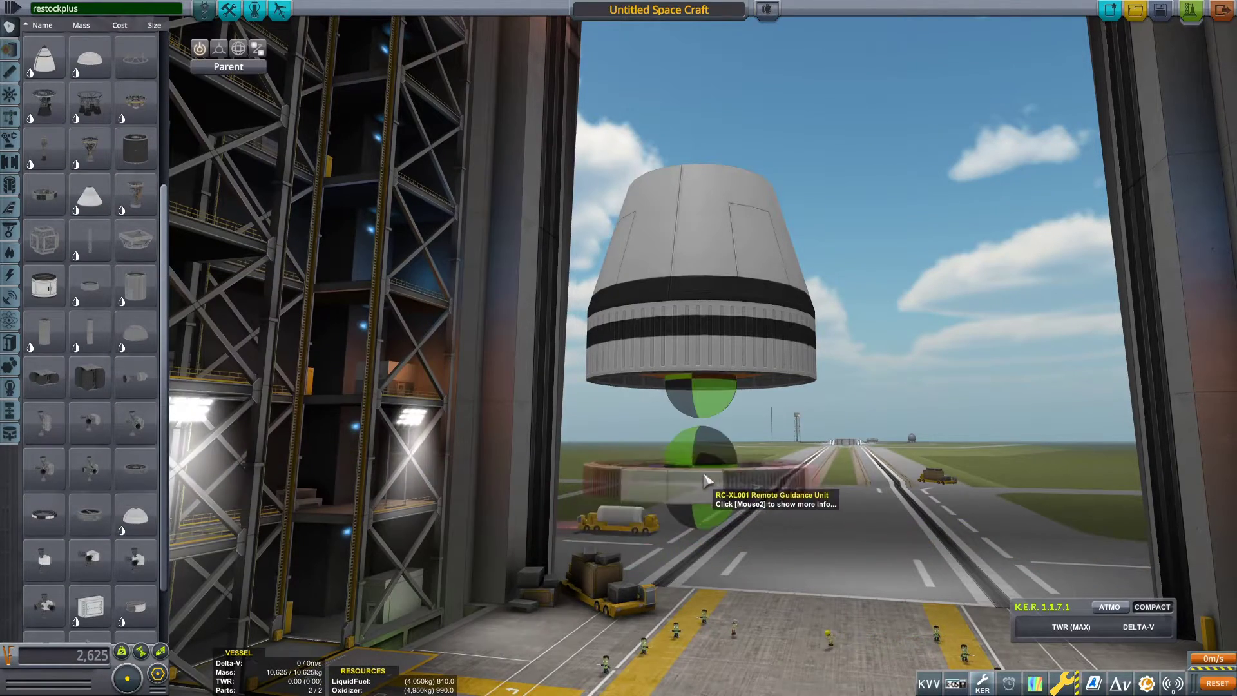
left_click(704, 430)
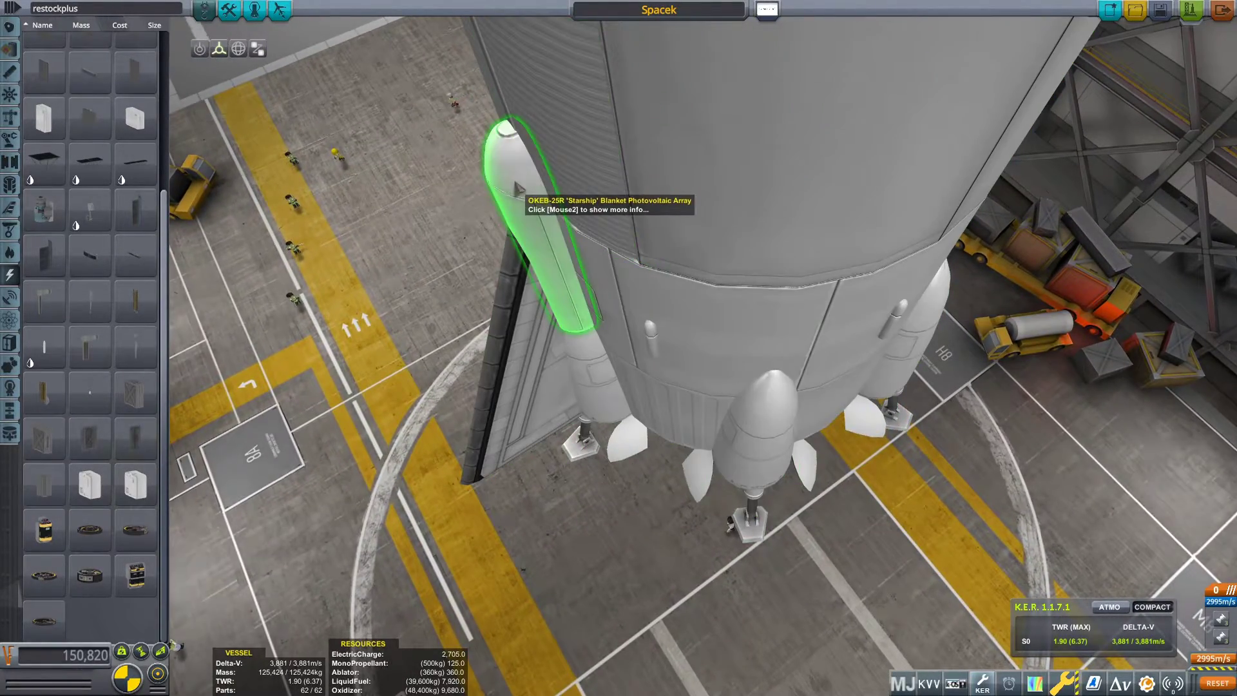
Extend Spacek's 'Starship' Blanket Photovoltaic Array
right_click(517, 223)
left_click(634, 282)
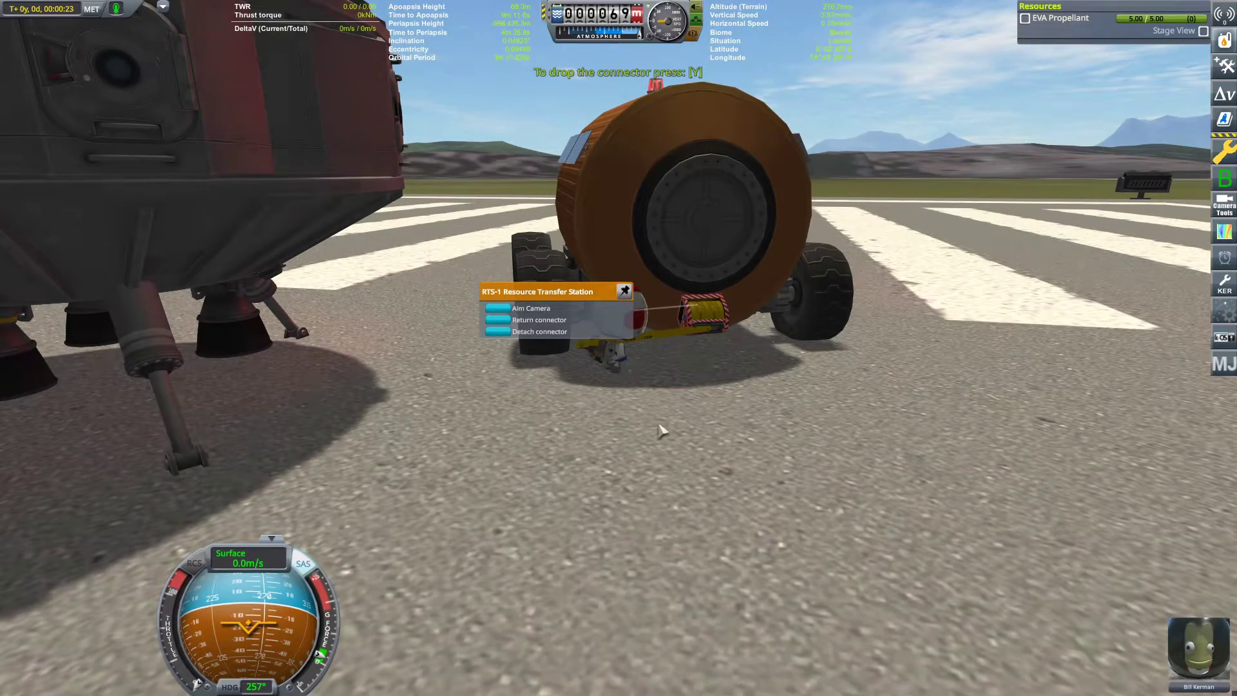
Walk the kerbal beside the lander and switch control back to the Example-TweakScale2 lander
key("w")
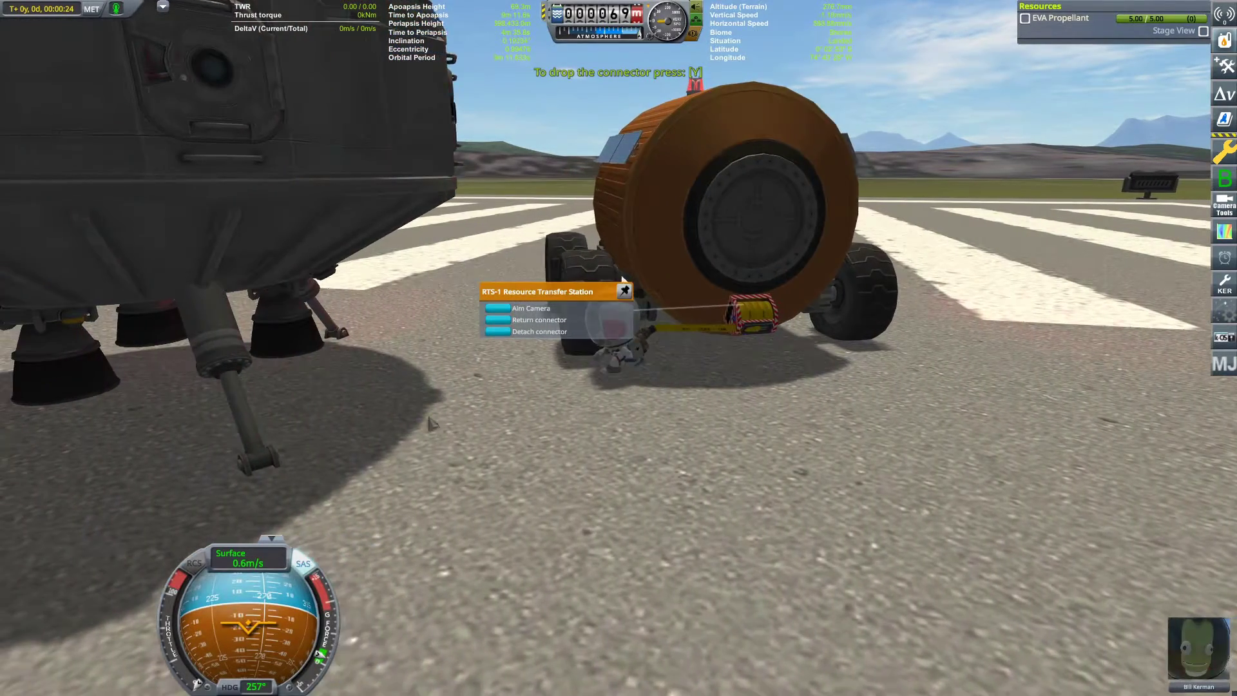
key("w")
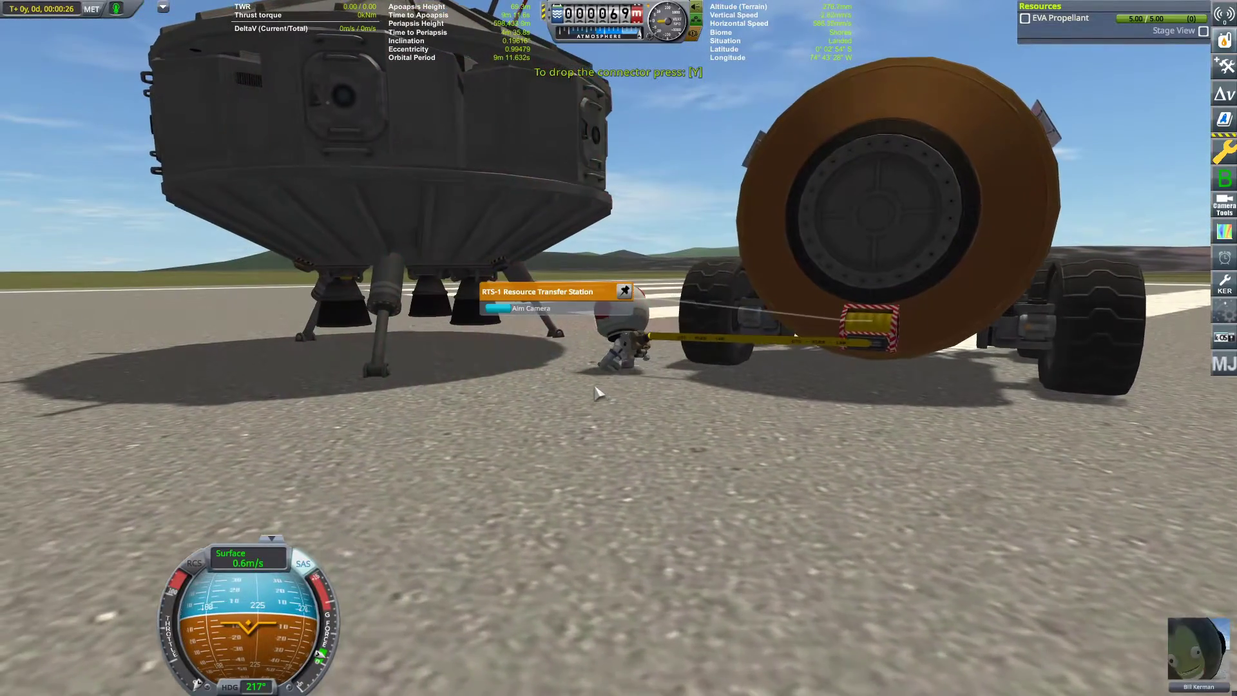
key("w")
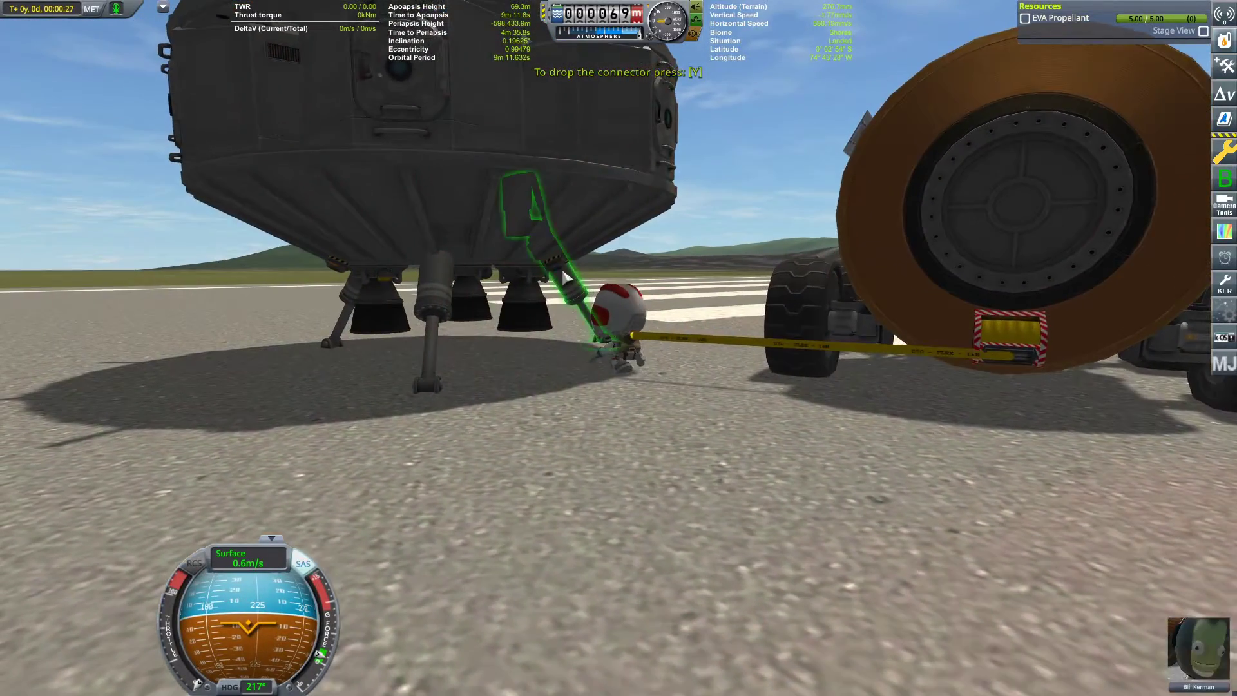
key("w")
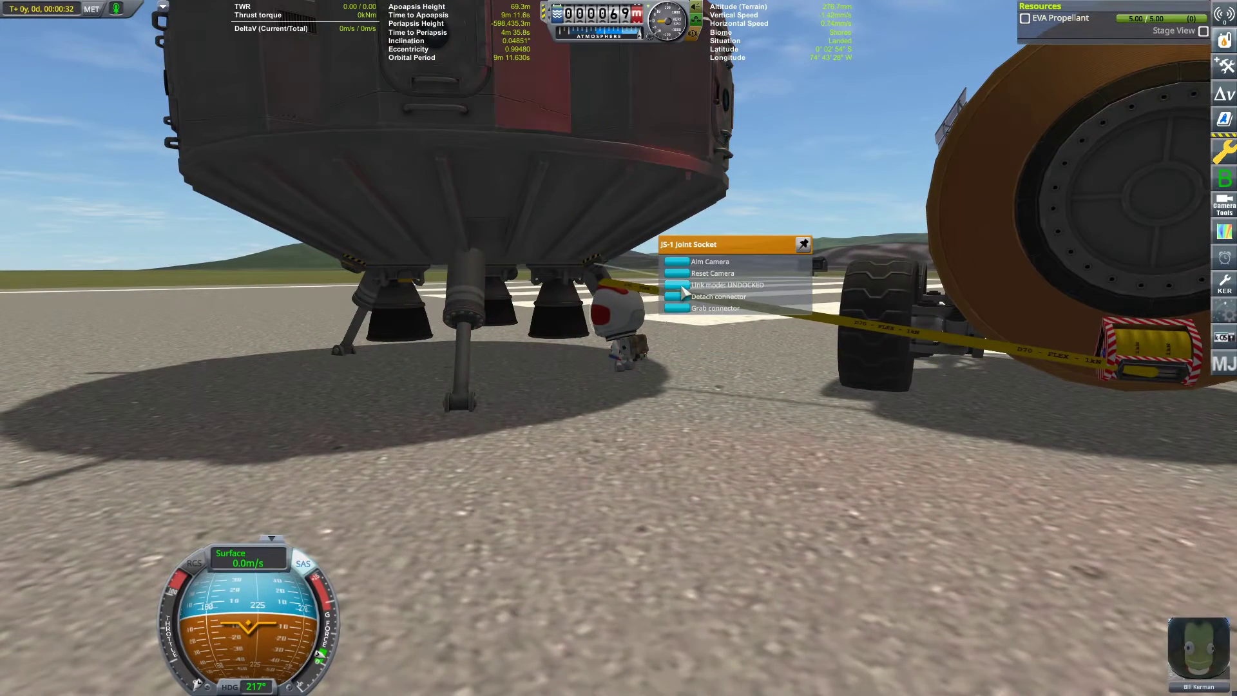
key("bracketright")
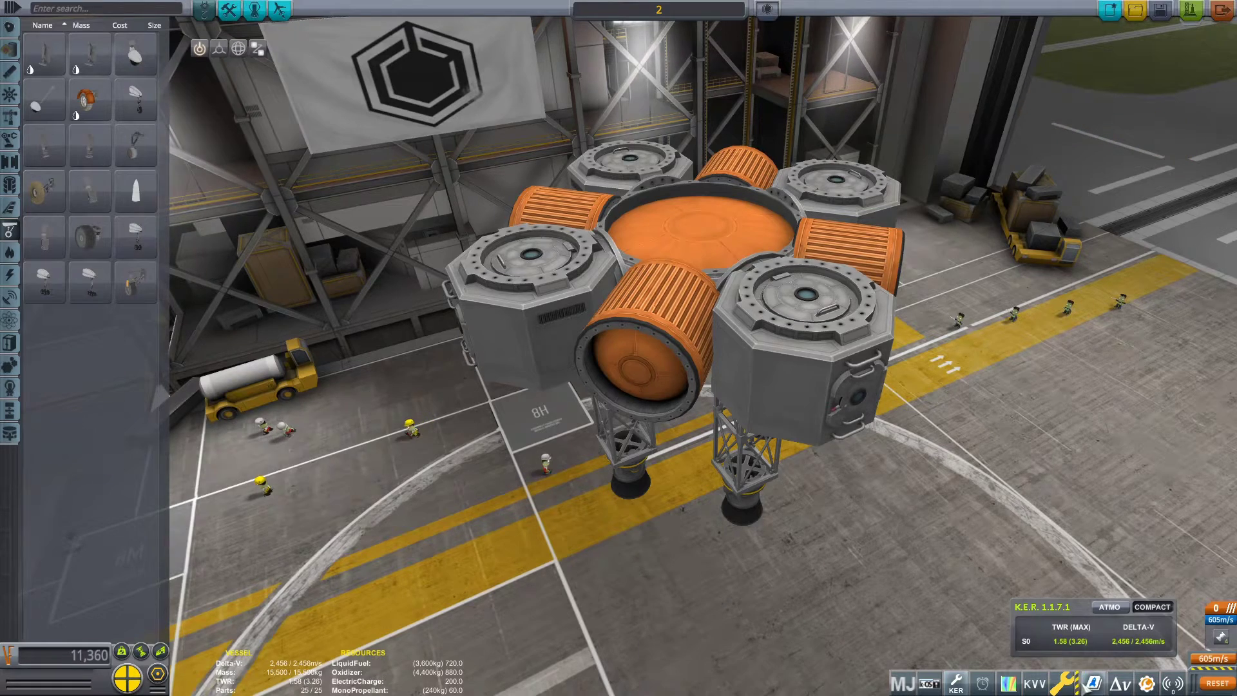
Add a Sirius solar panel and an FL-A5 adapter, and extend the solar panels
left_click(16, 277)
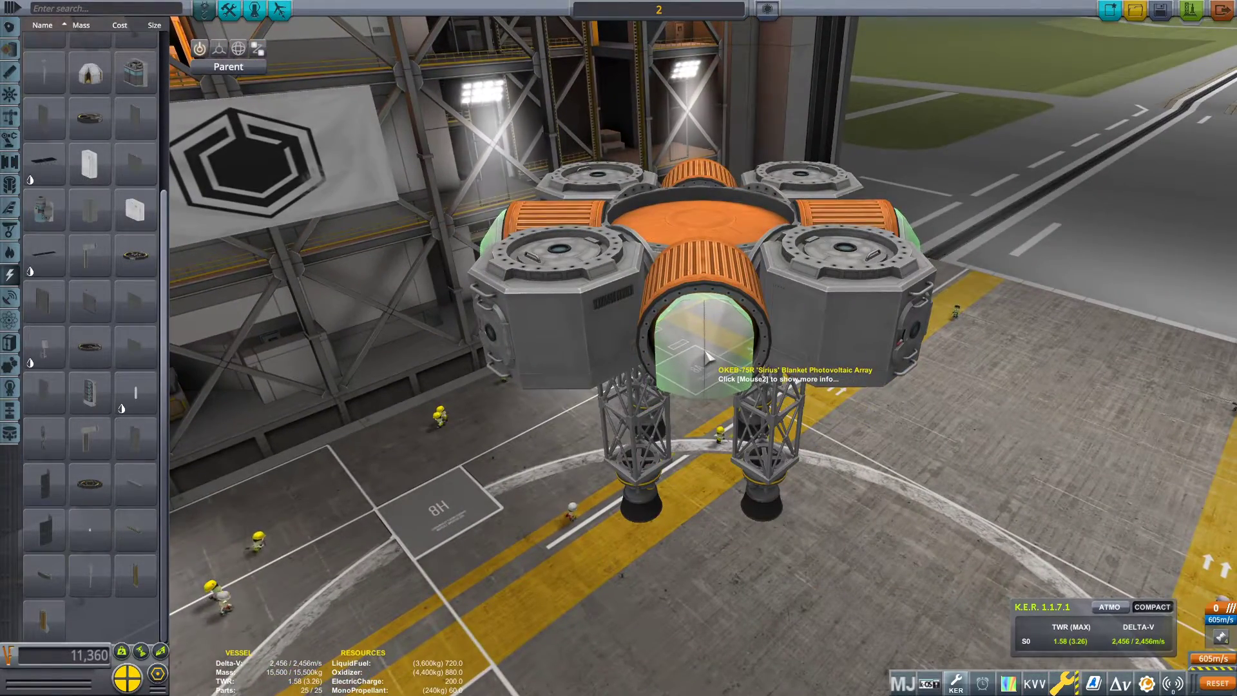
left_click(708, 357)
key("2")
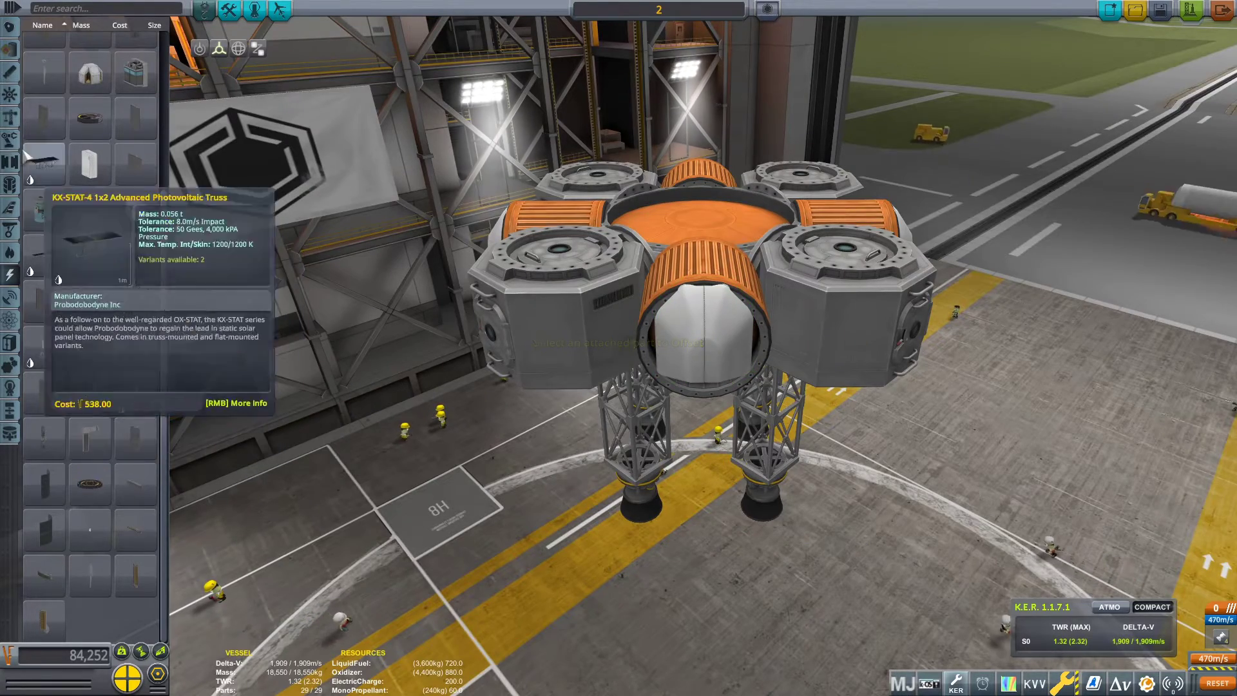
left_click(10, 117)
left_click(89, 236)
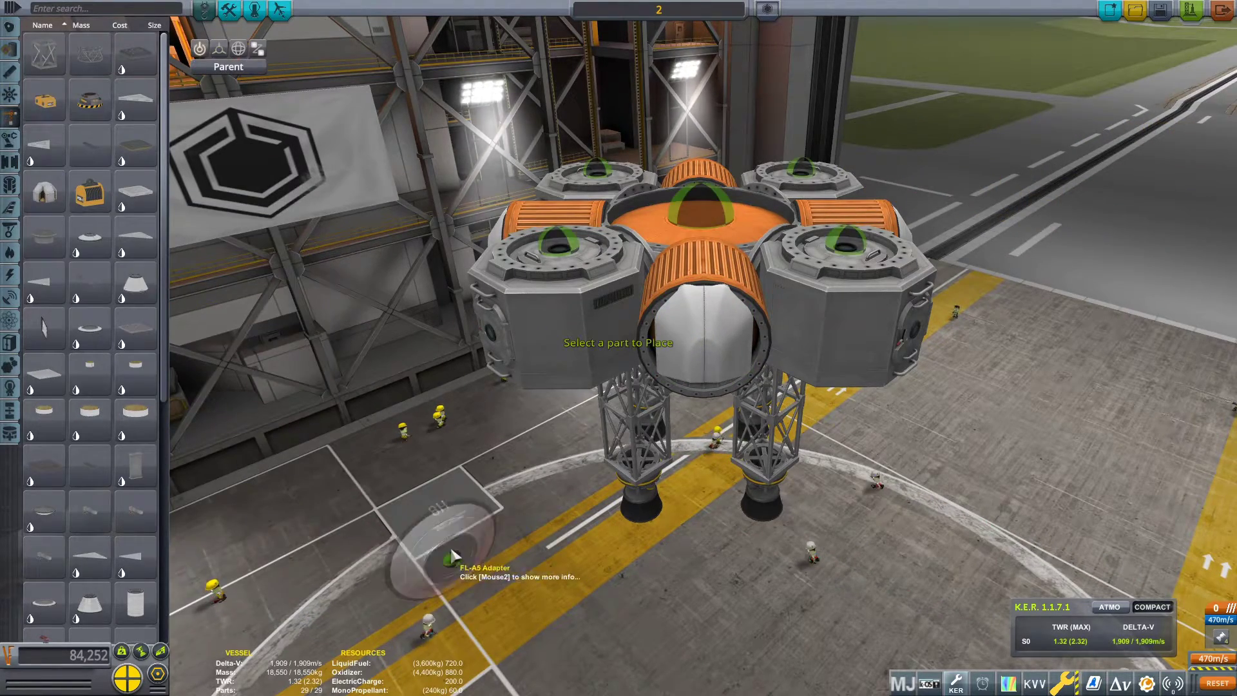
left_click(696, 334)
right_click(697, 333)
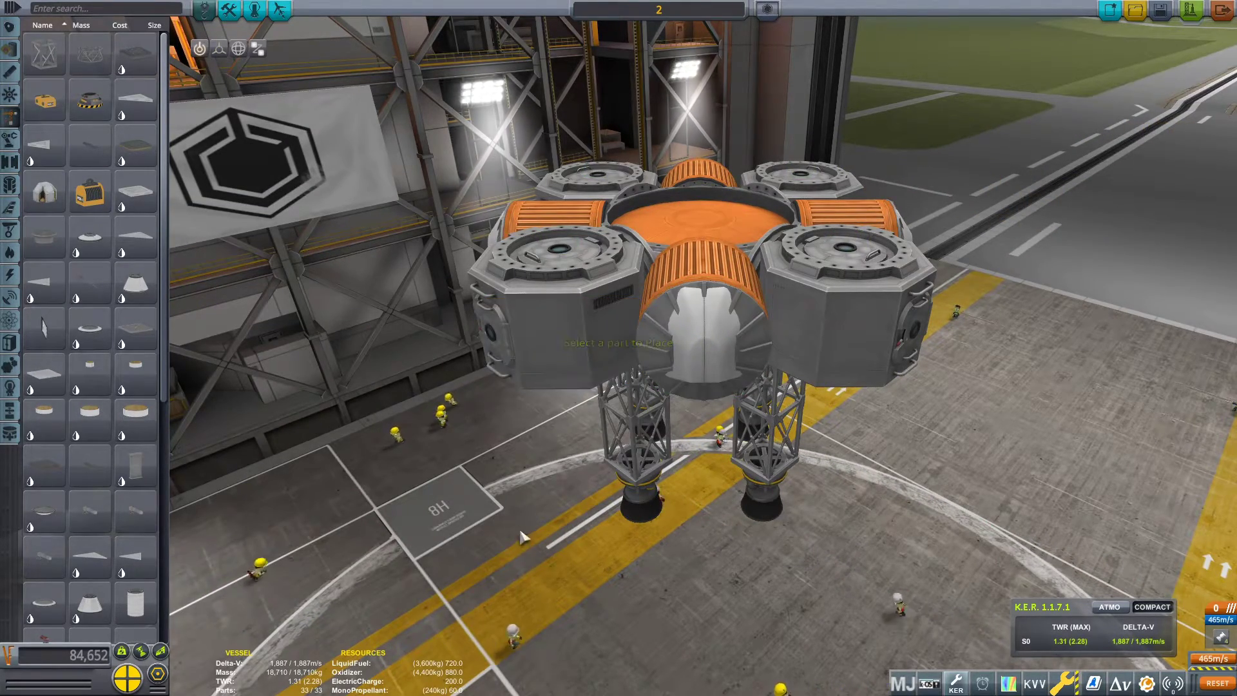
right_click(696, 334)
left_click(547, 387)
Place a hemispherical tank on the top centre and scale it up beyond 3.750m
left_click_drag(390, 443, 498, 345)
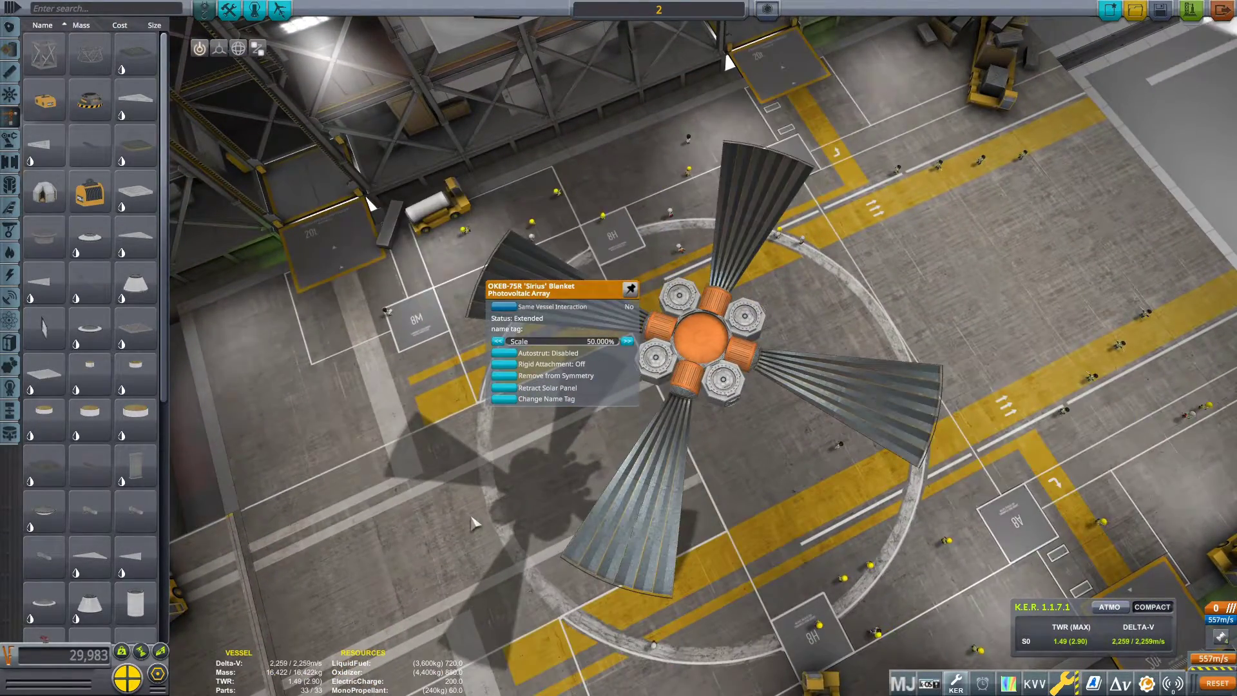
left_click_drag(498, 345, 797, 406)
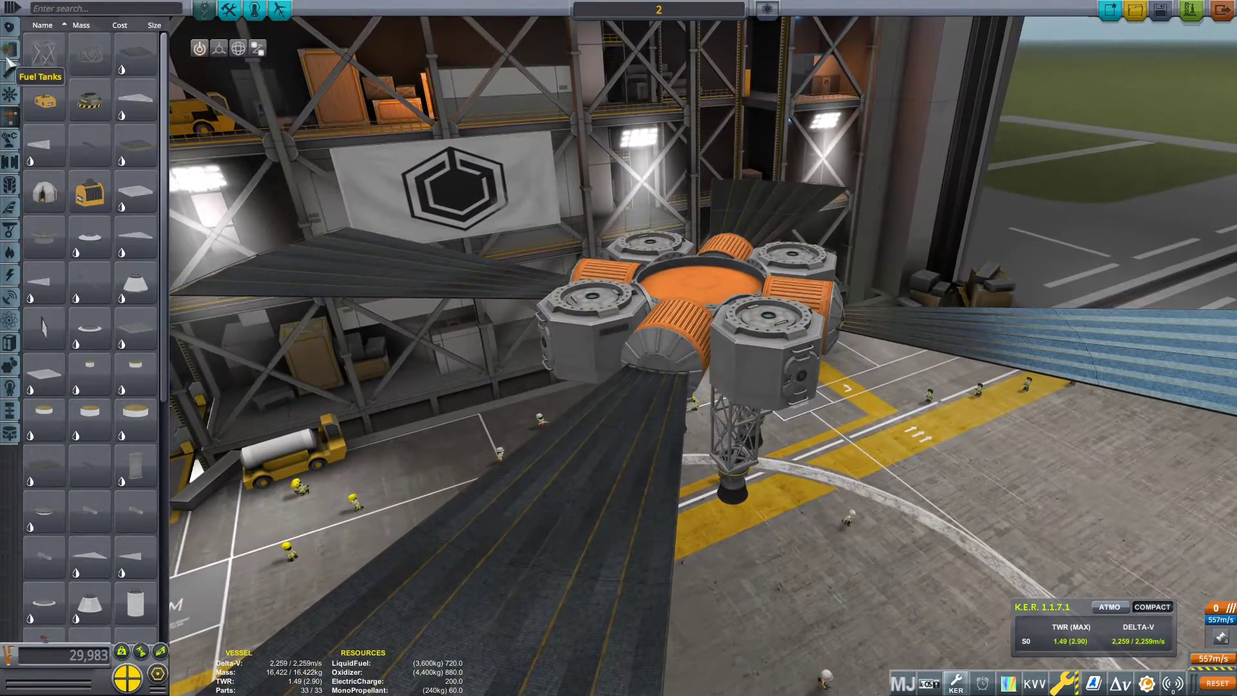
left_click(10, 48)
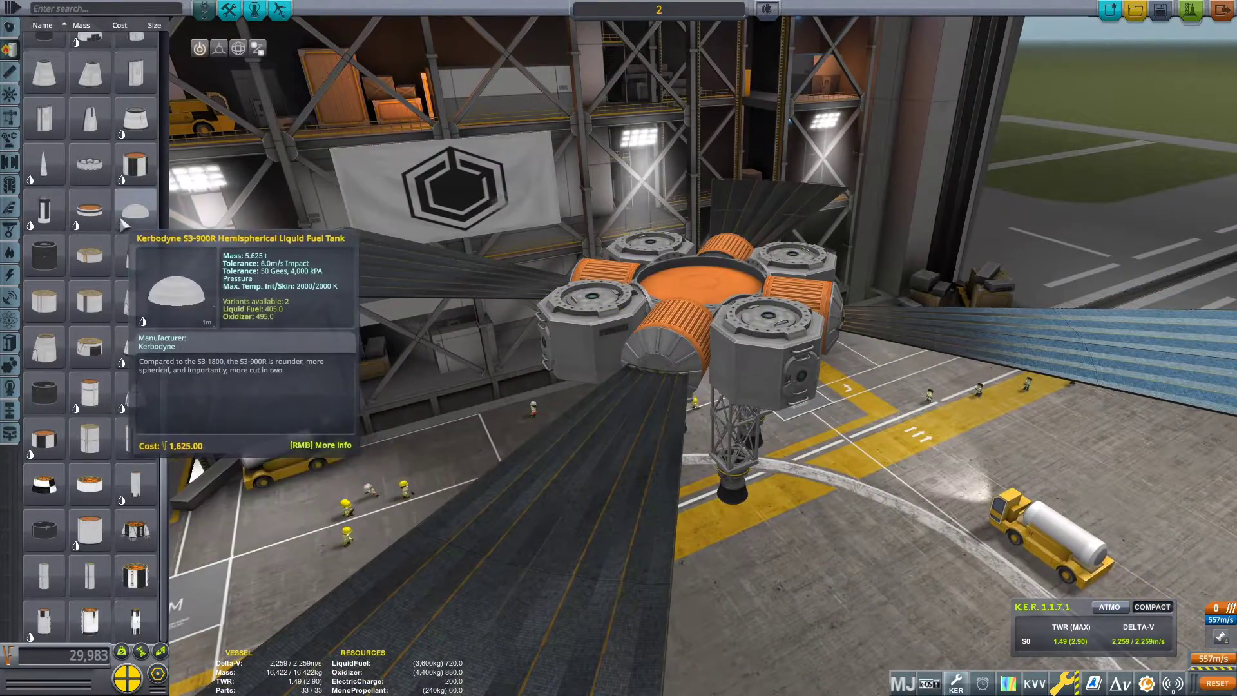
scroll(159, 193, "up", 3)
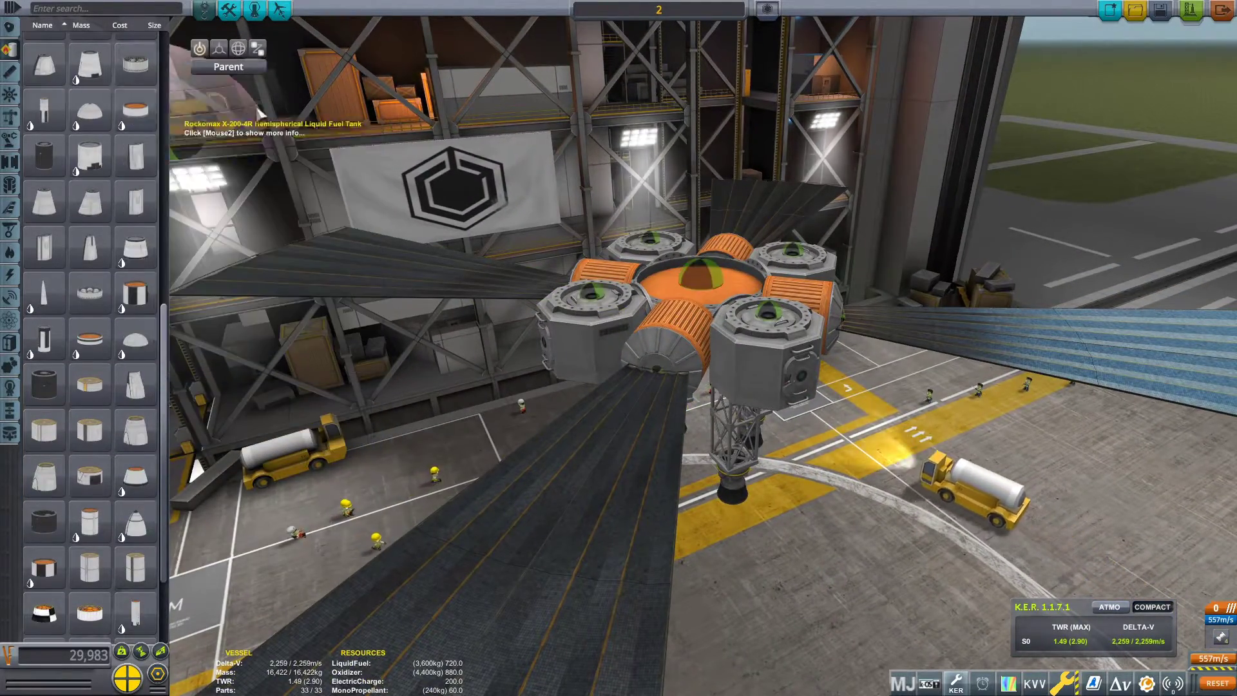
left_click(698, 262)
right_click(698, 262)
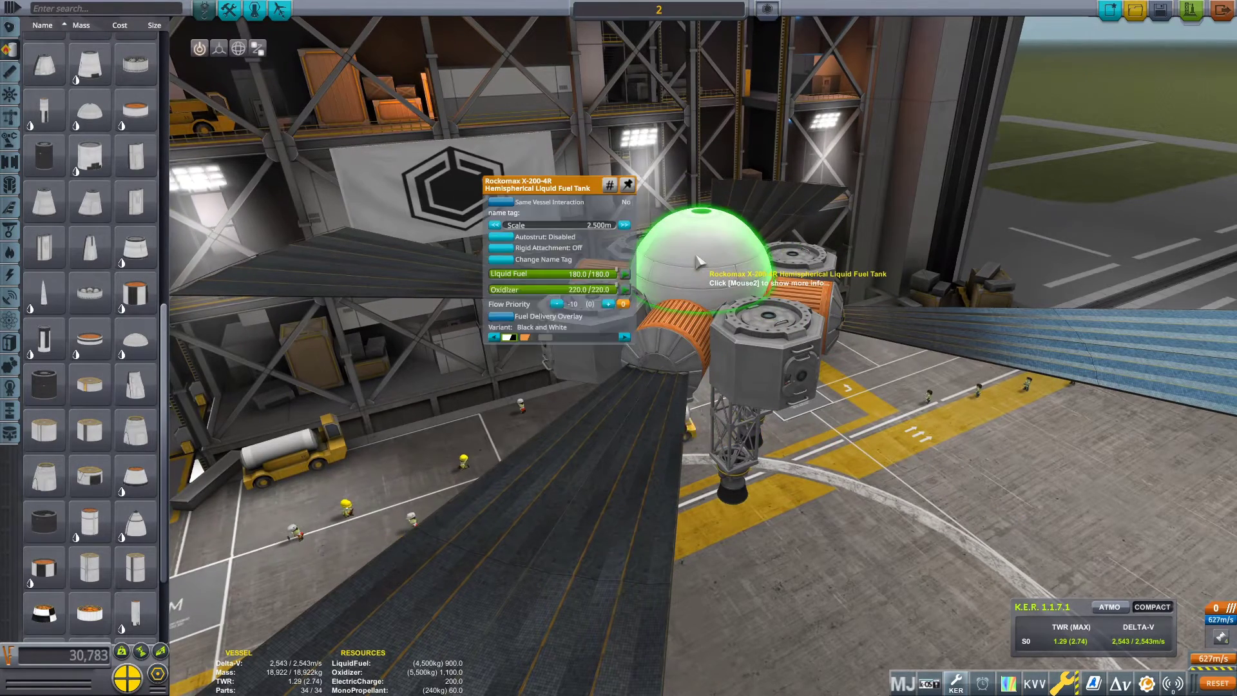
left_click(625, 225)
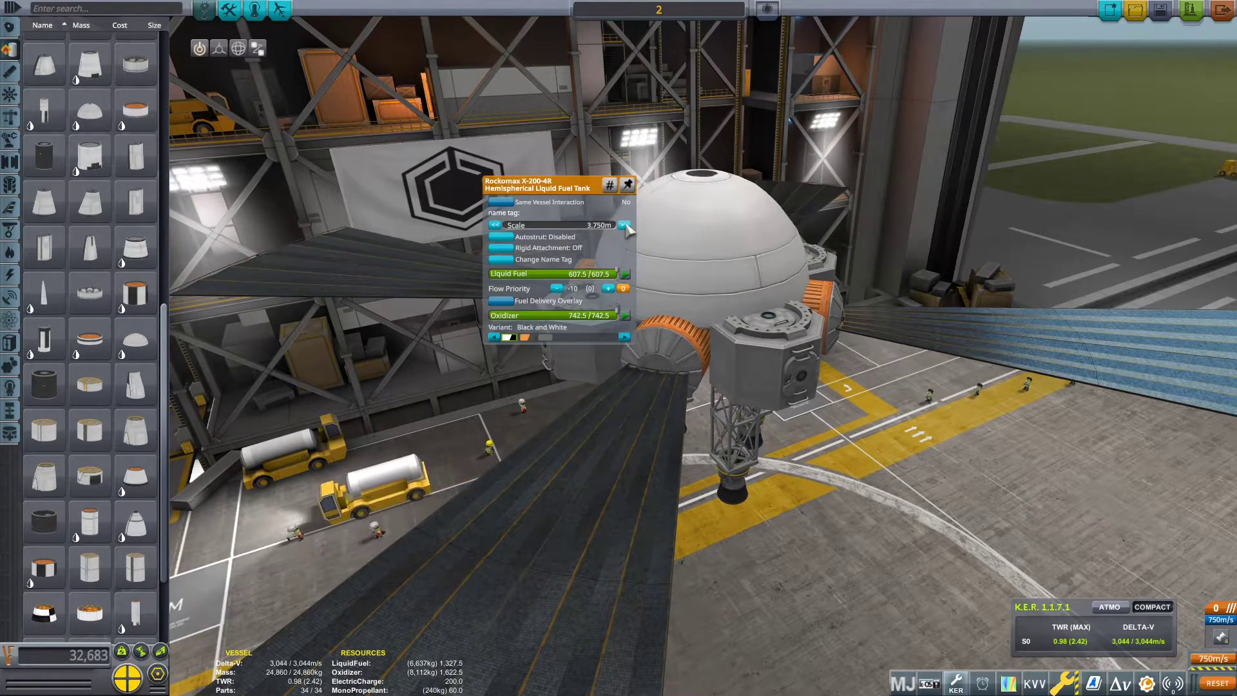
left_click(624, 225)
left_click(624, 225)
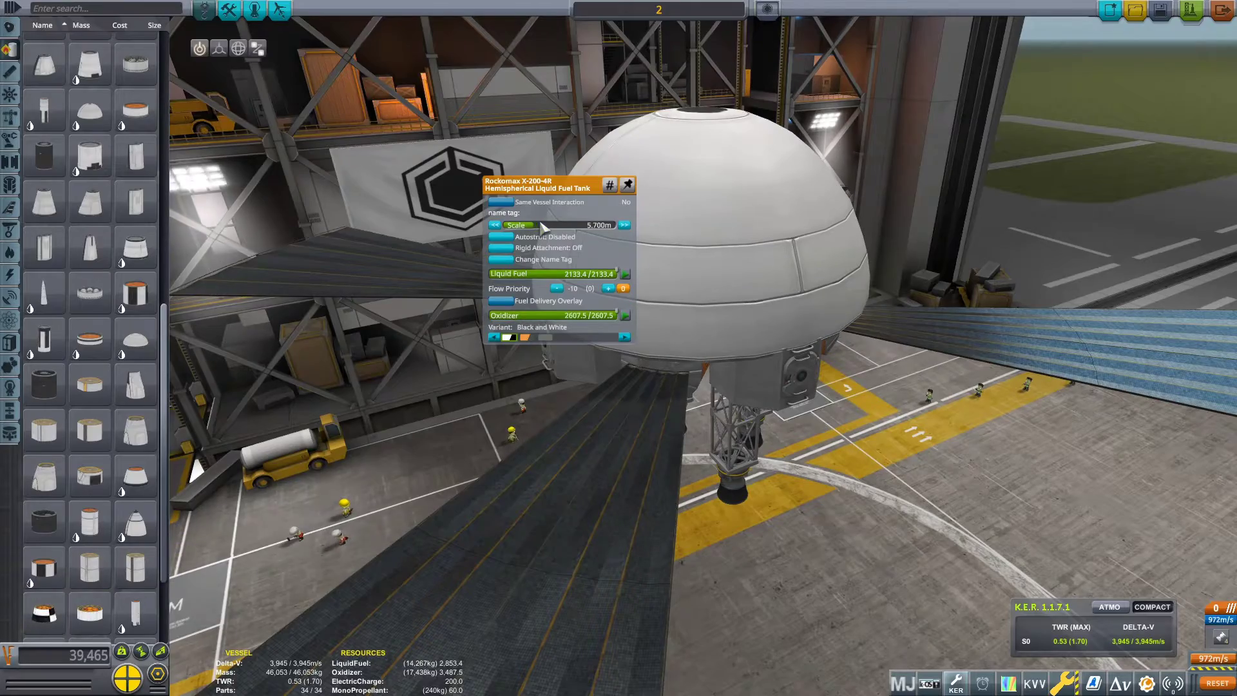
right_click(731, 275)
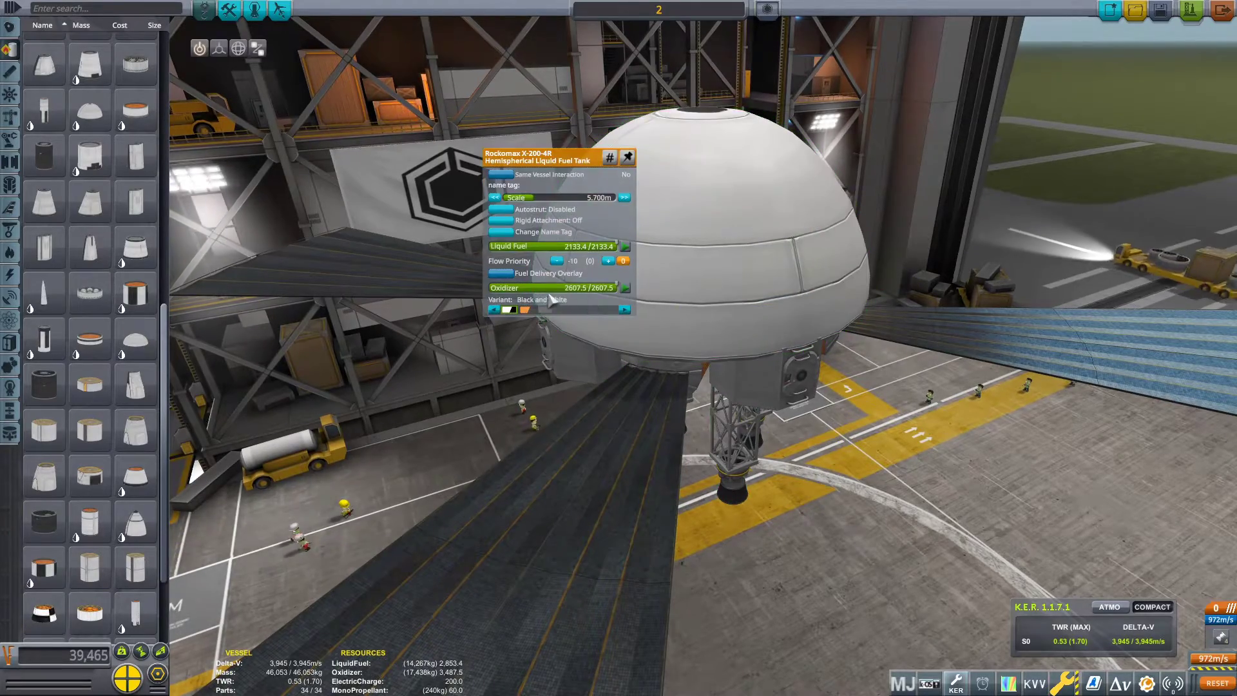
left_click_drag(731, 276, 673, 487)
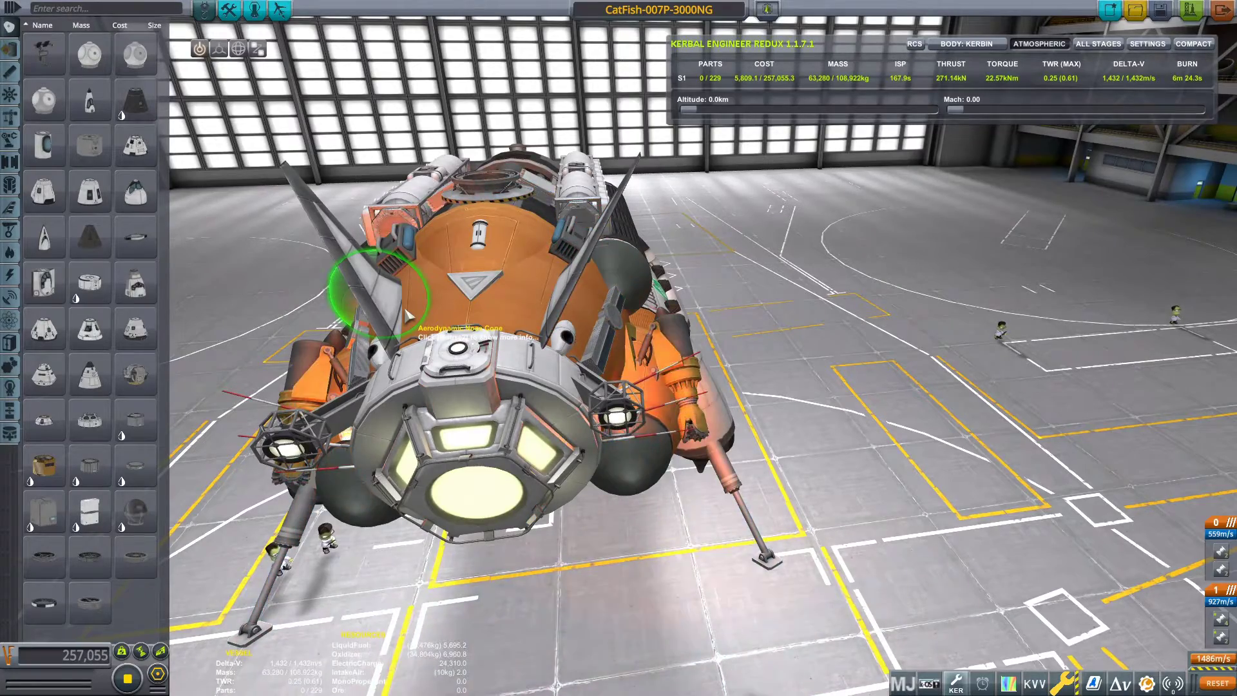
Inspect CatFish's NCS Adapter, Rockomax X200-8, R-12 'Doughnut' and large side tank settings
left_click_drag(957, 376, 649, 348)
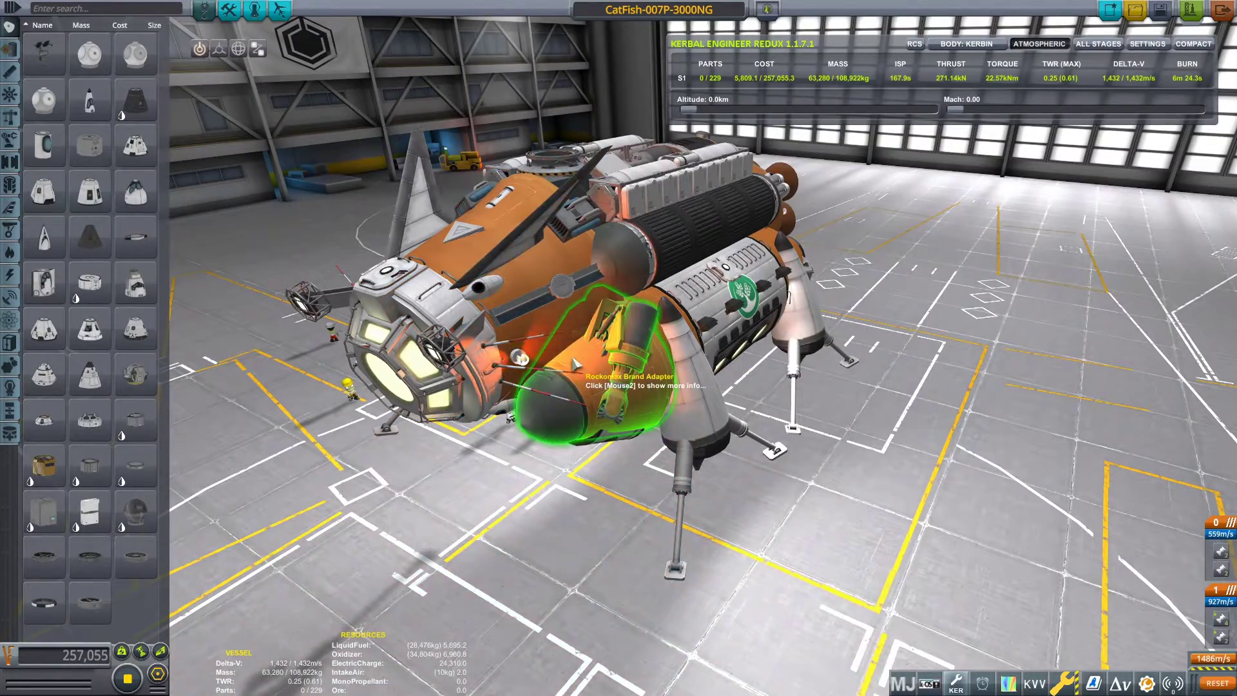
left_click_drag(576, 366, 575, 292)
scroll(576, 295, "up", 3)
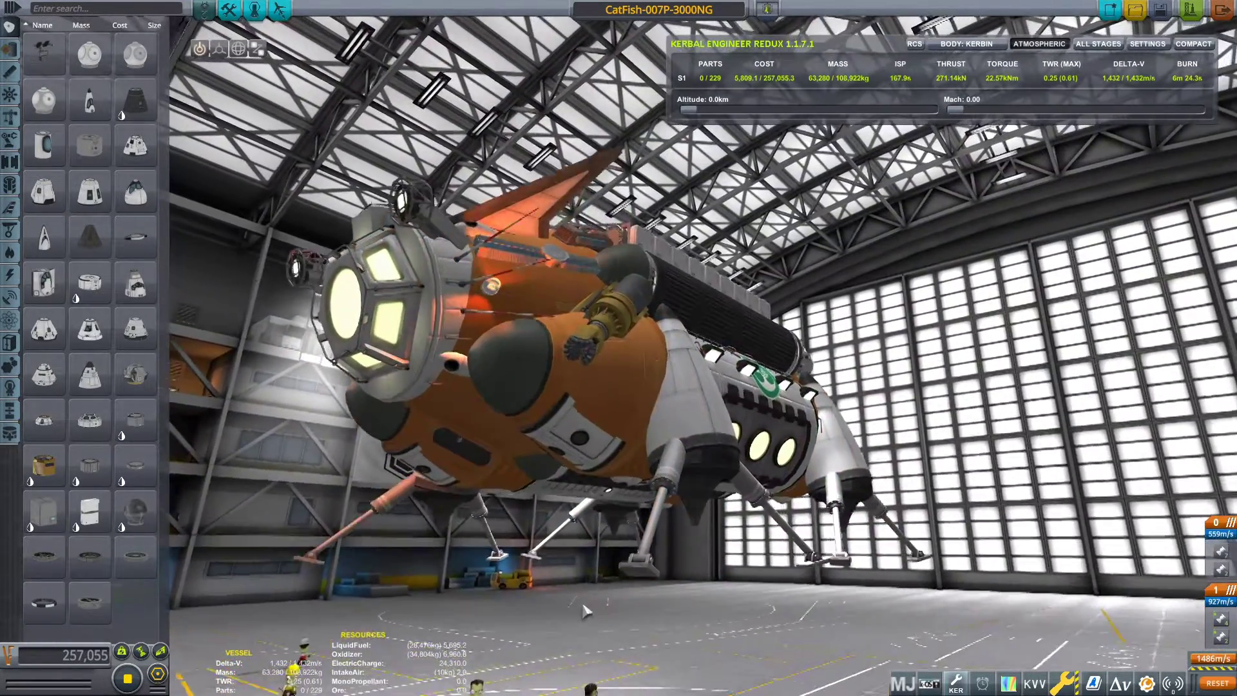
scroll(575, 296, "up", 3)
scroll(575, 296, "up", 2)
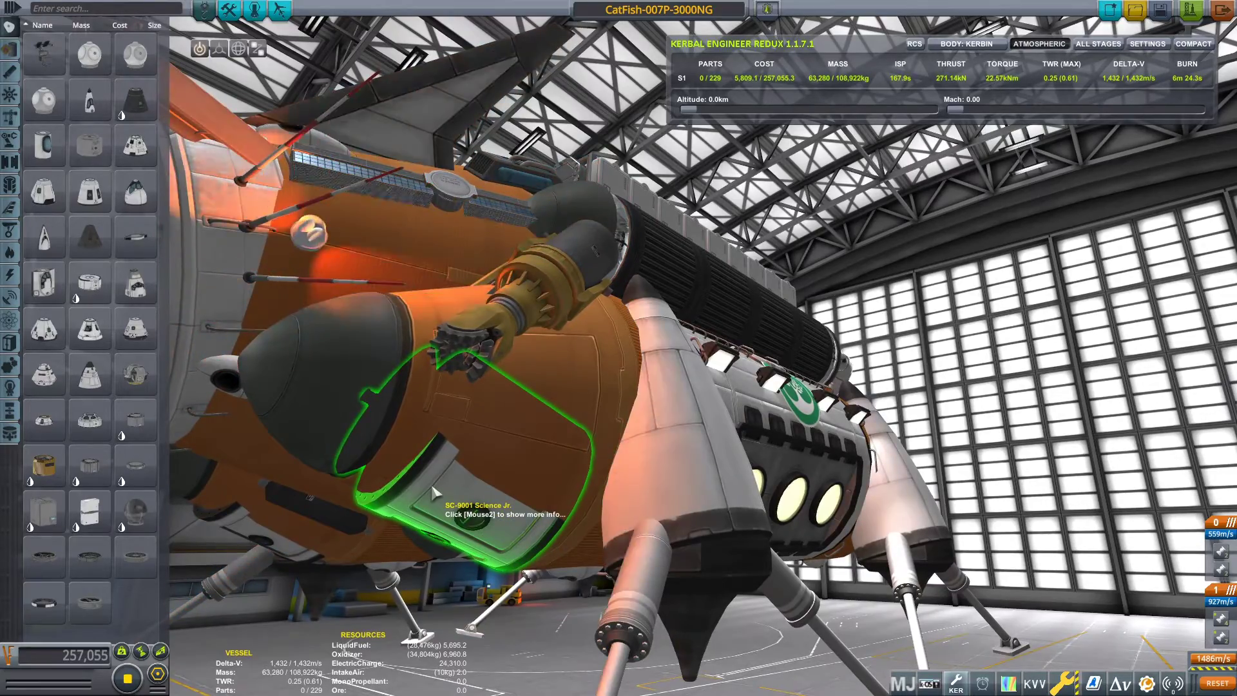
left_click_drag(488, 628, 1224, 458)
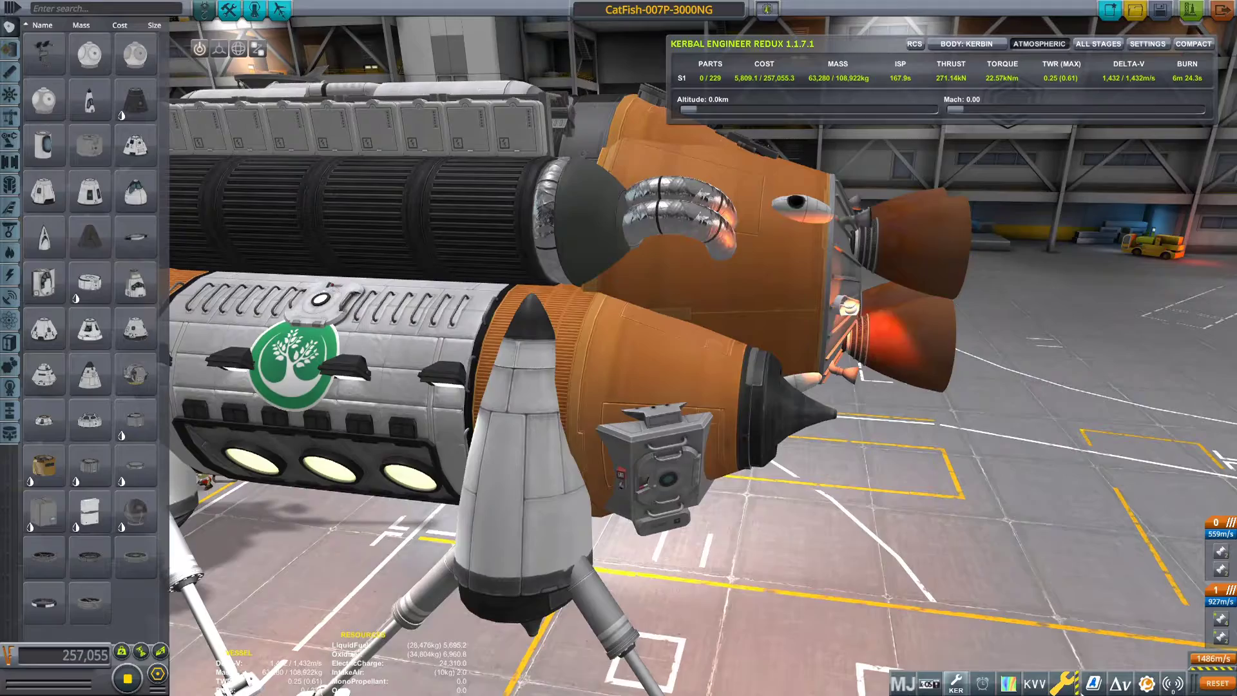
right_click(535, 447)
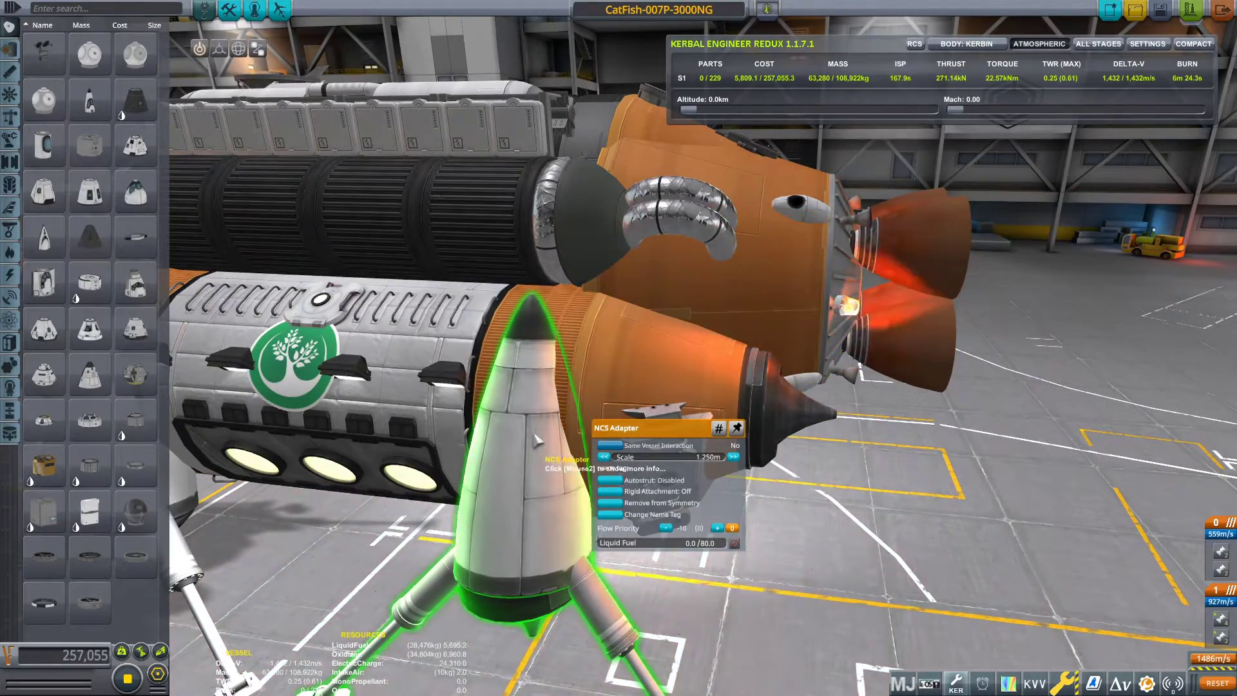
right_click(573, 315)
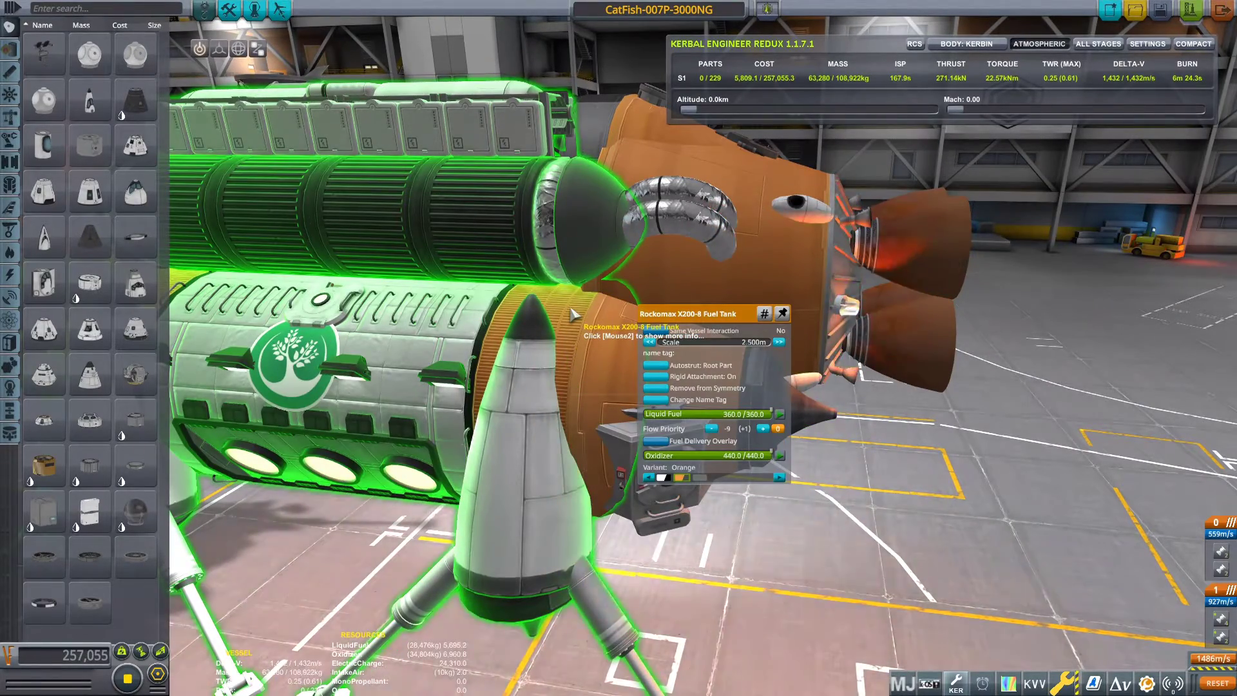
right_click(693, 224)
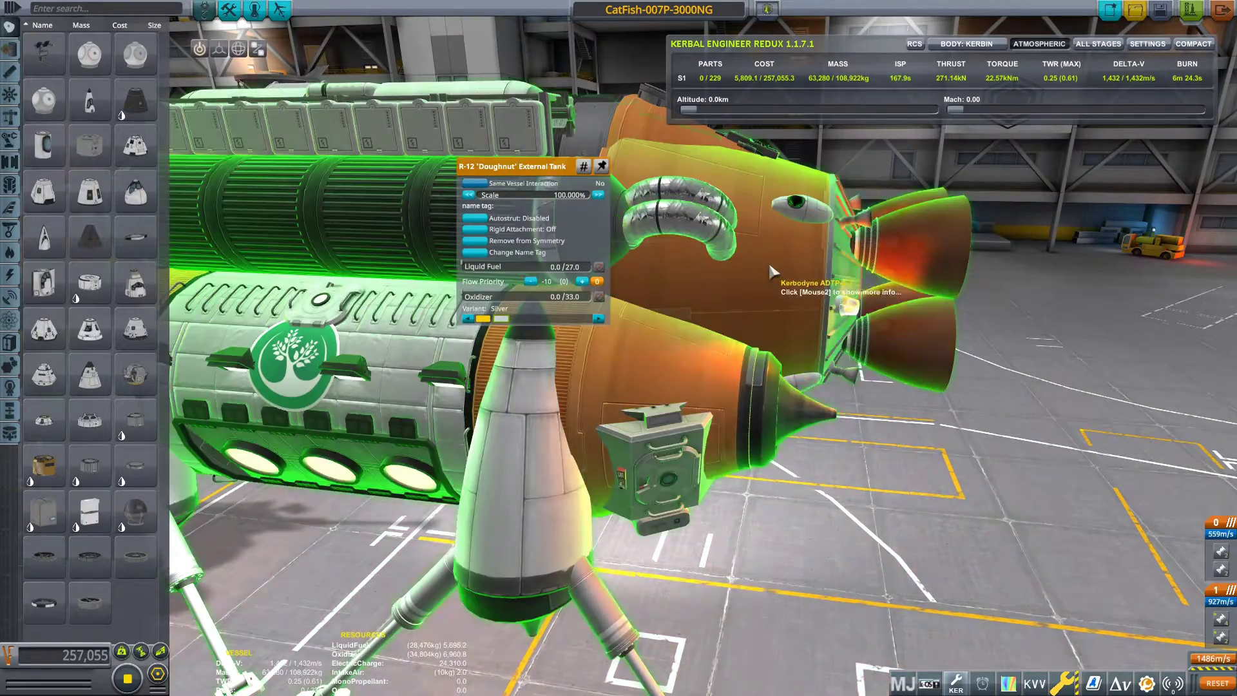
right_click(783, 276)
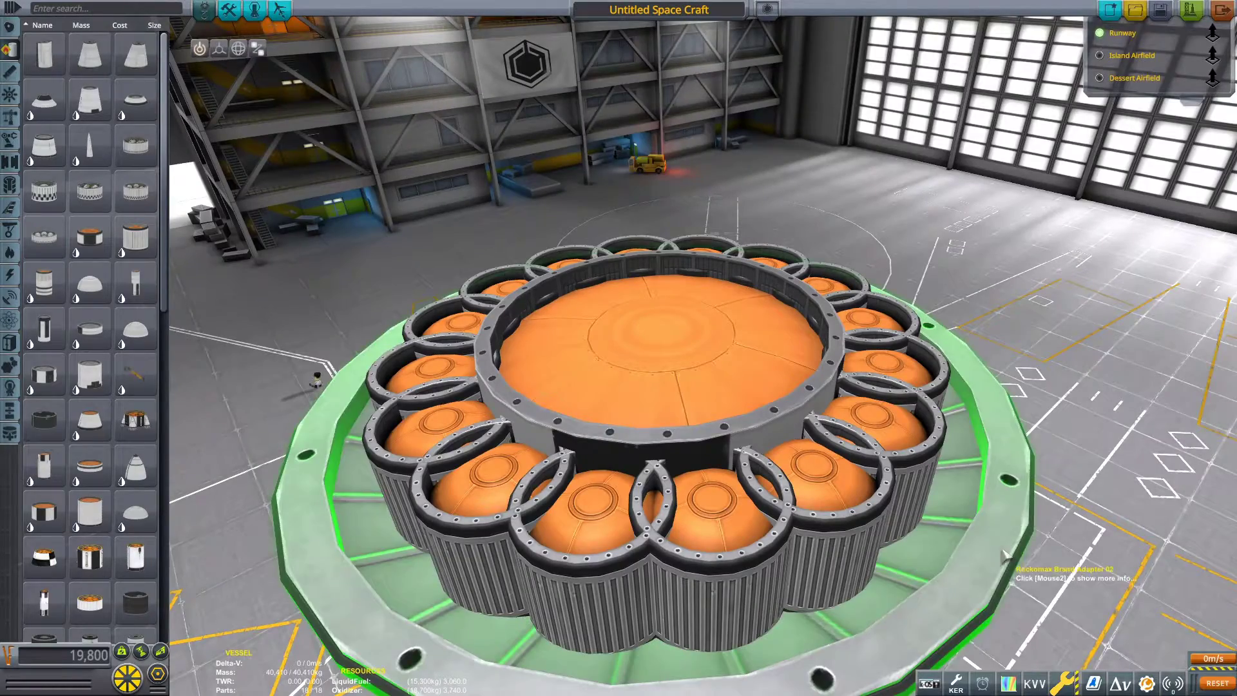
Cap the tank ring with the white Rockomax Adapter 02, lowered onto the pods in world-aligned mode
left_click_drag(1166, 411, 1111, 432)
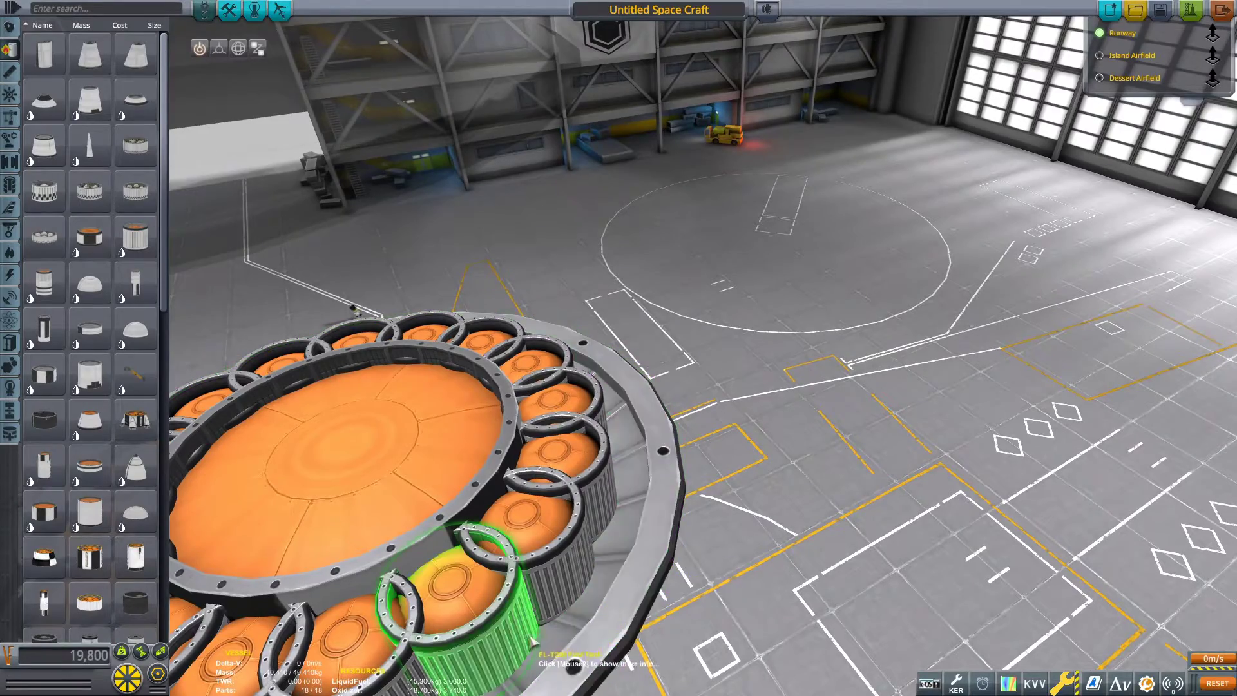
left_click_drag(670, 634, 677, 293)
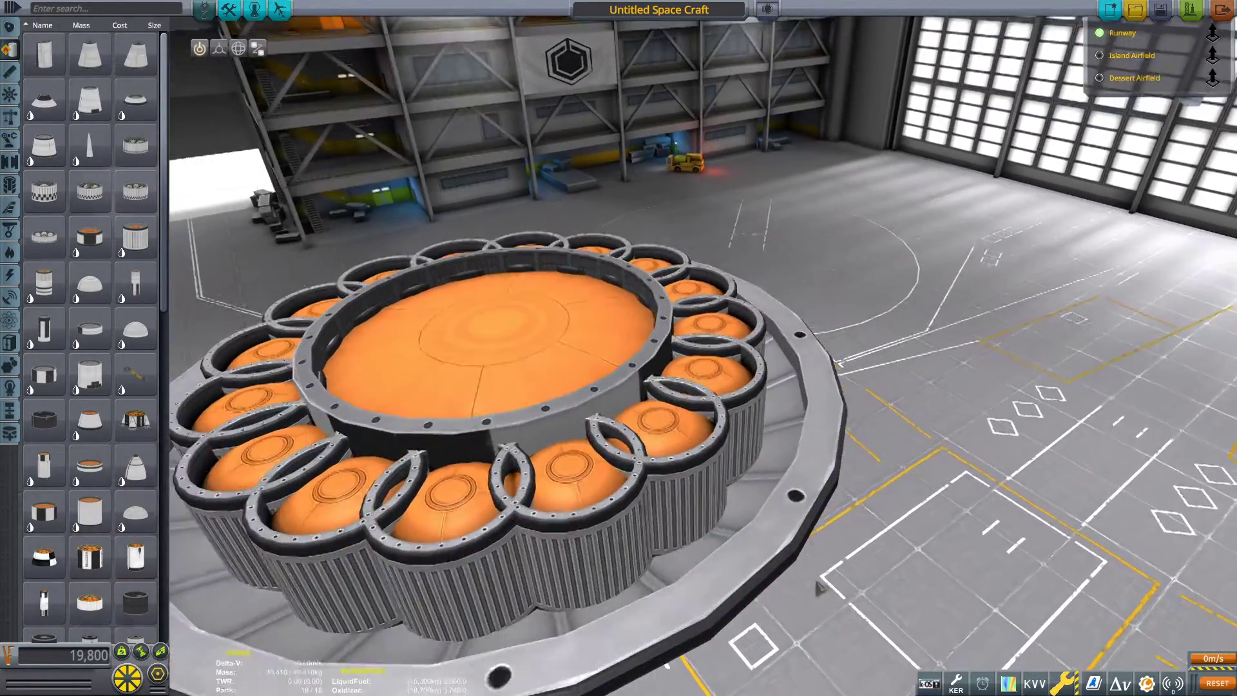
scroll(677, 293, "down", 3)
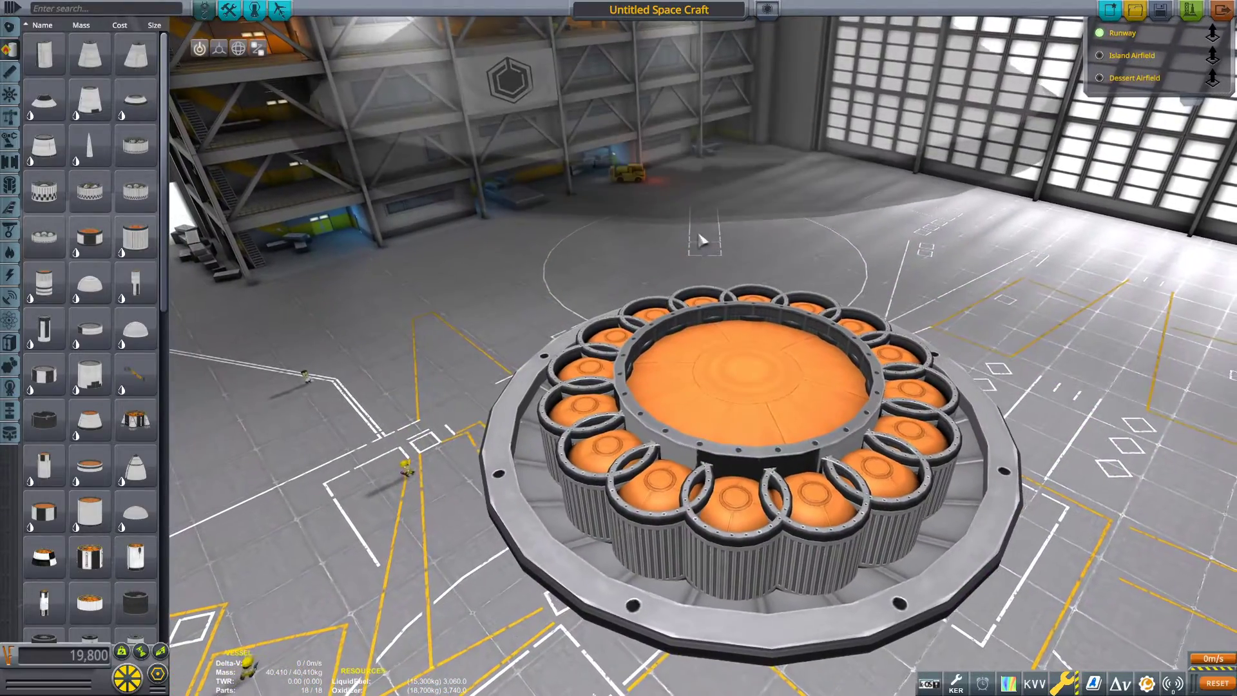
left_click_drag(729, 165, 729, 319)
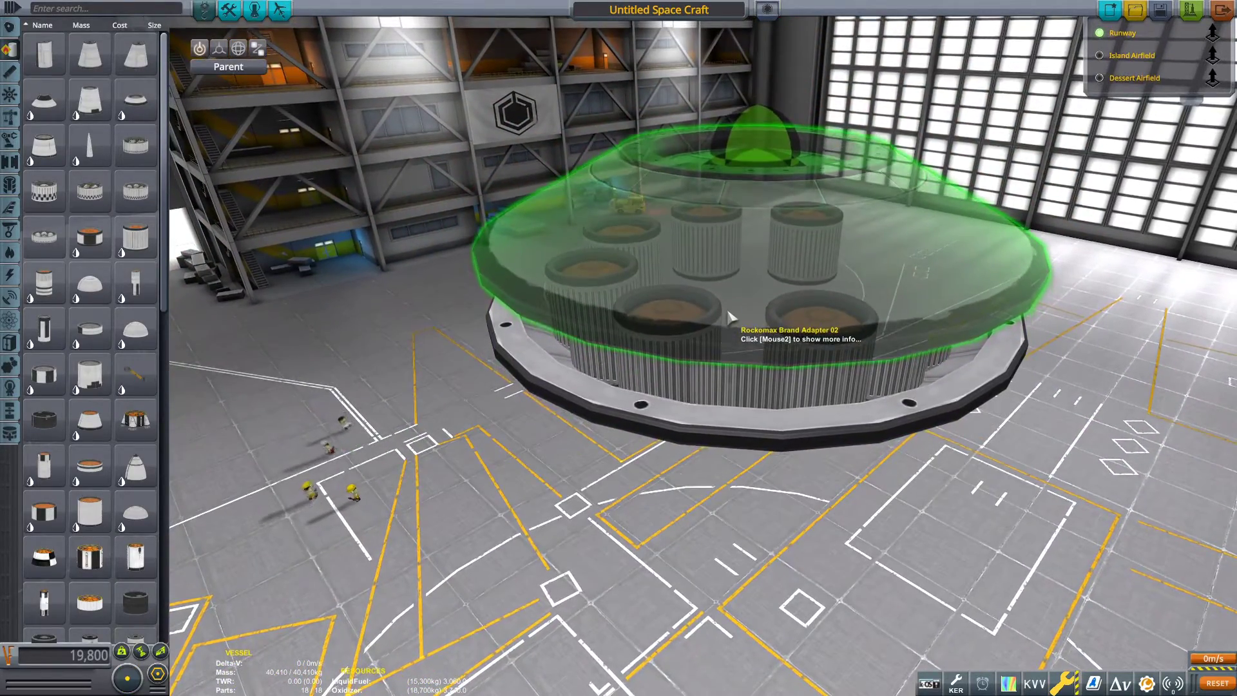
left_click(729, 318)
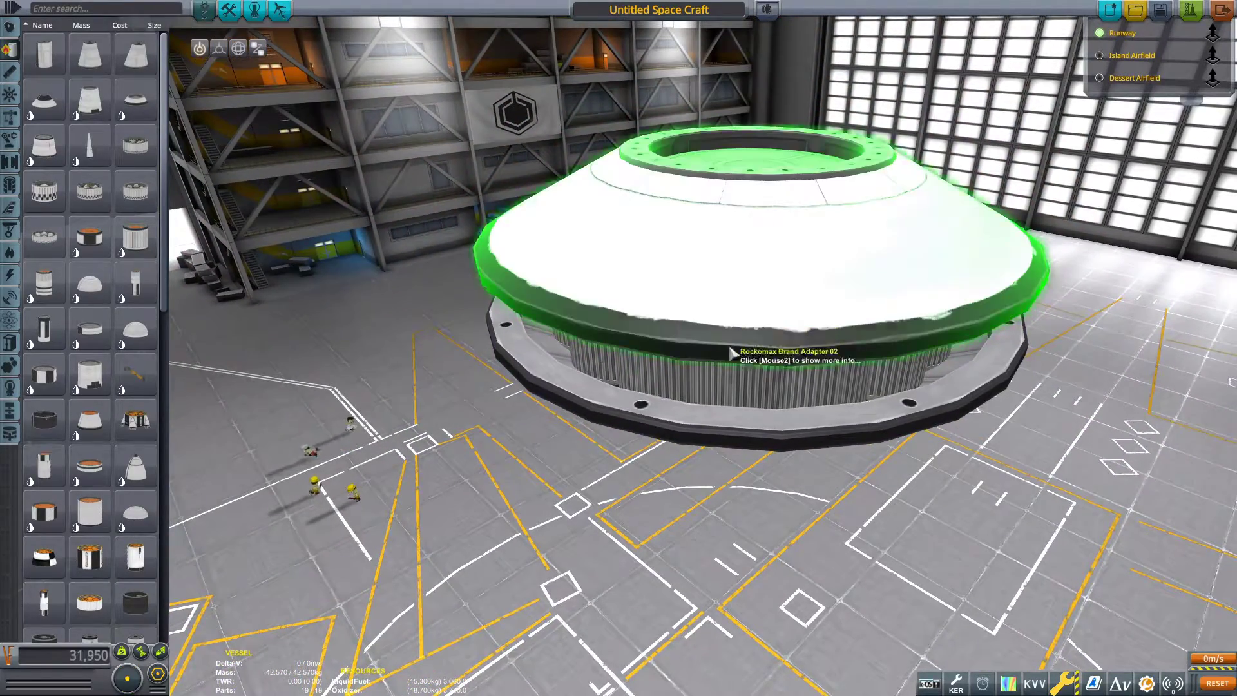
left_click(822, 262)
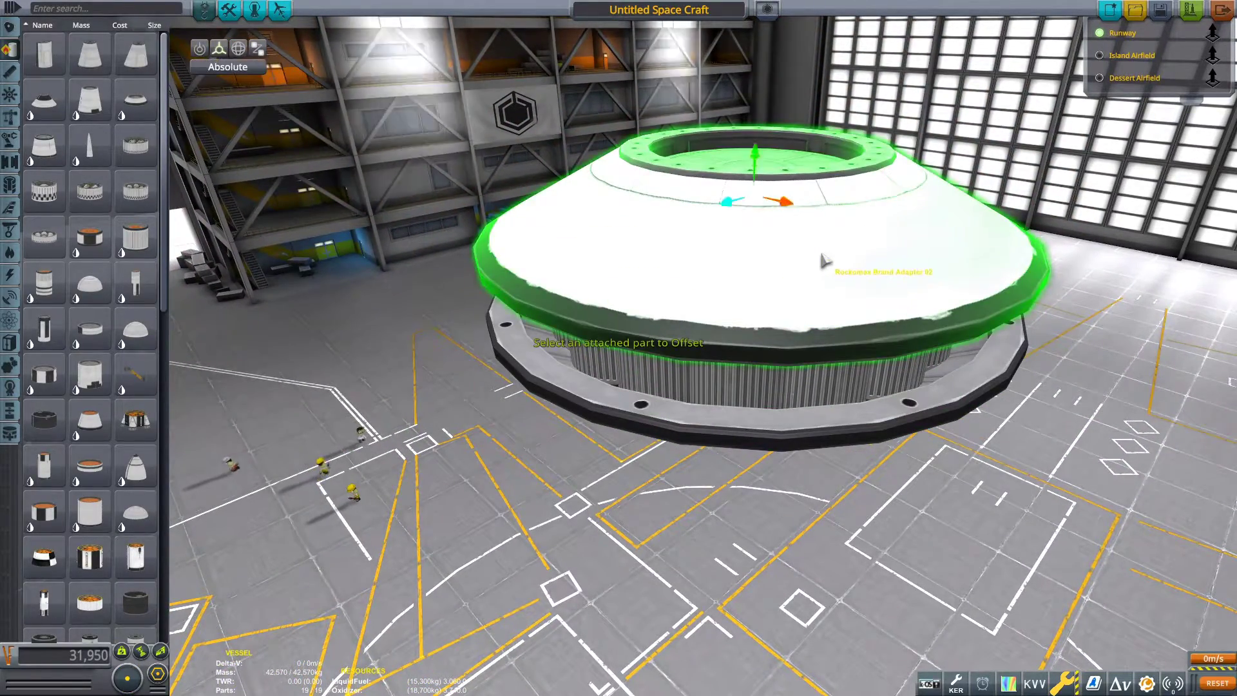
key("f")
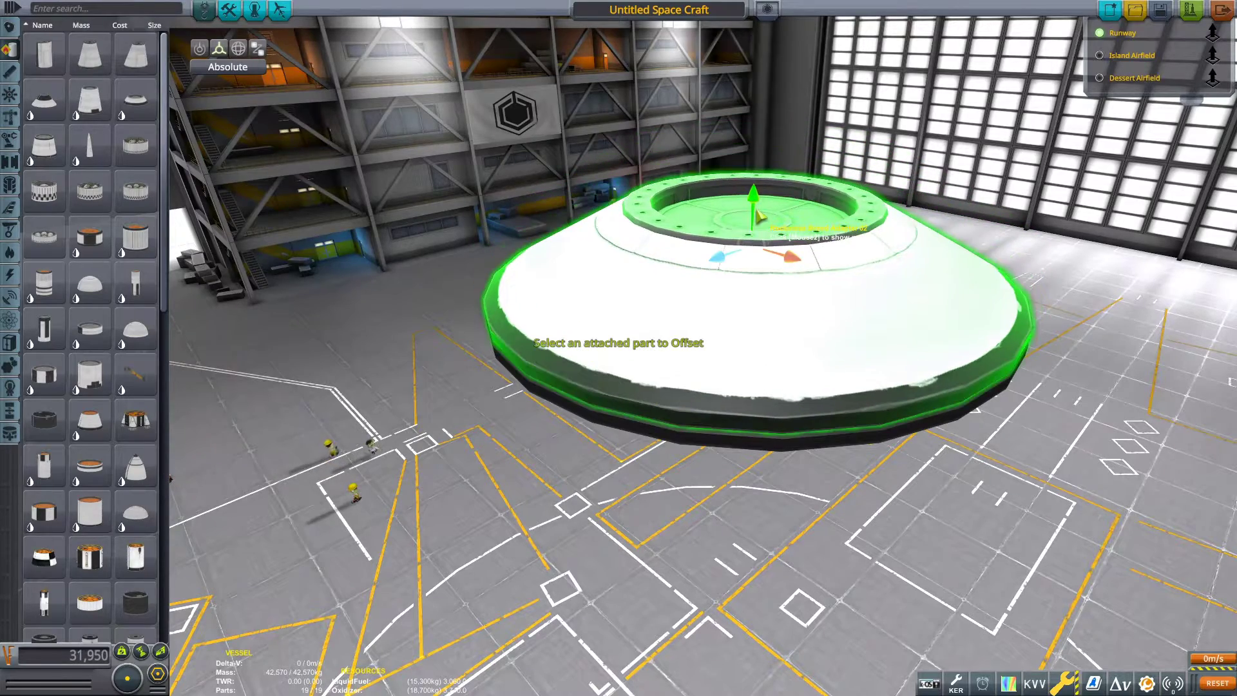
left_click_drag(761, 201, 974, 572)
scroll(923, 556, "up", 3)
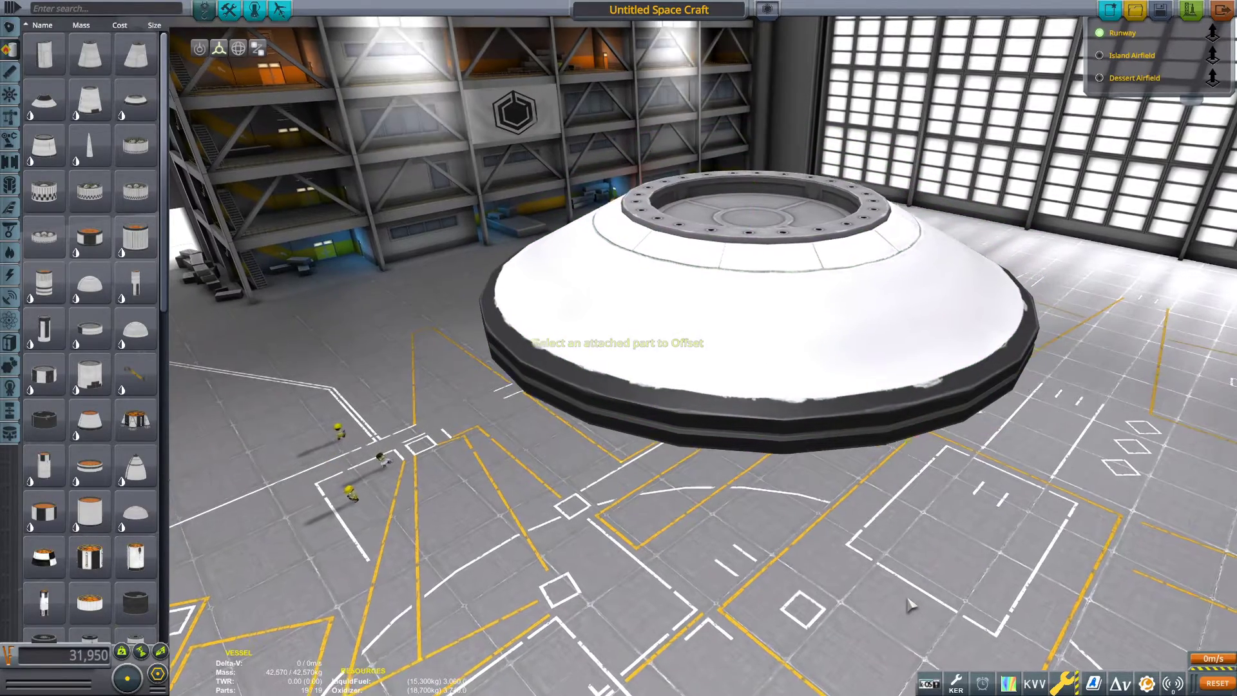
scroll(919, 571, "up", 3)
scroll(908, 594, "up", 4)
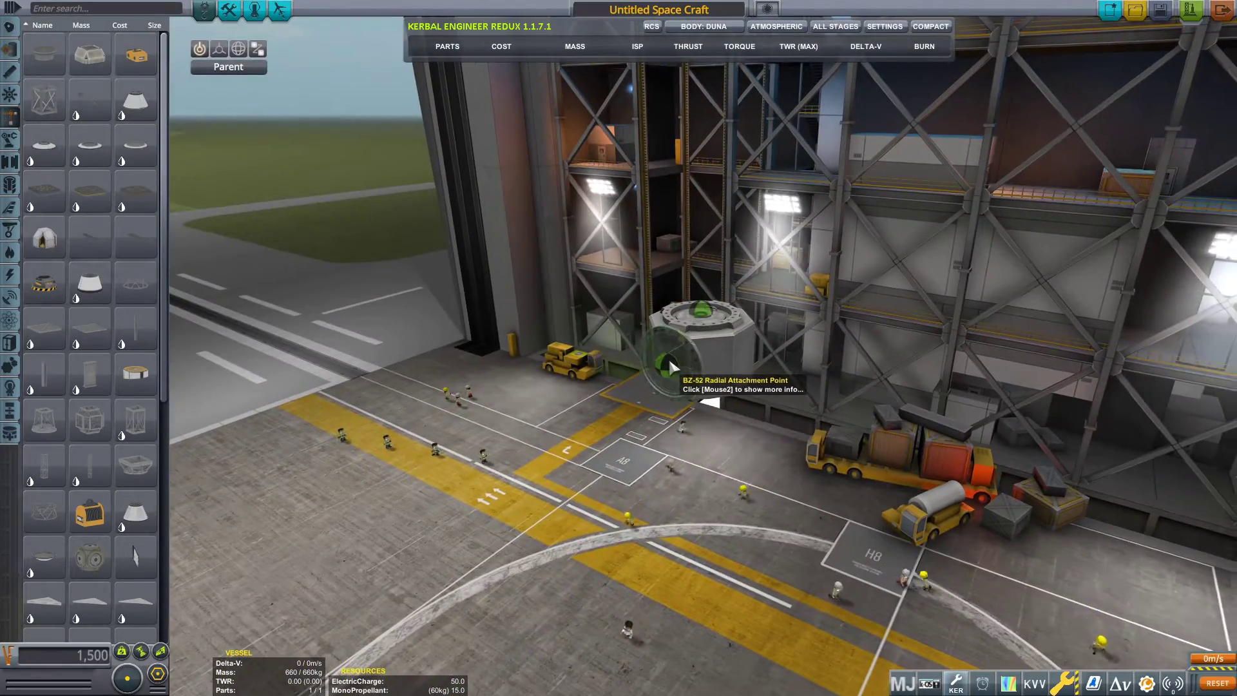
Give the lander can a radial attachment point as root and save it as 'Side Pod RadialAttach'
left_click(716, 368)
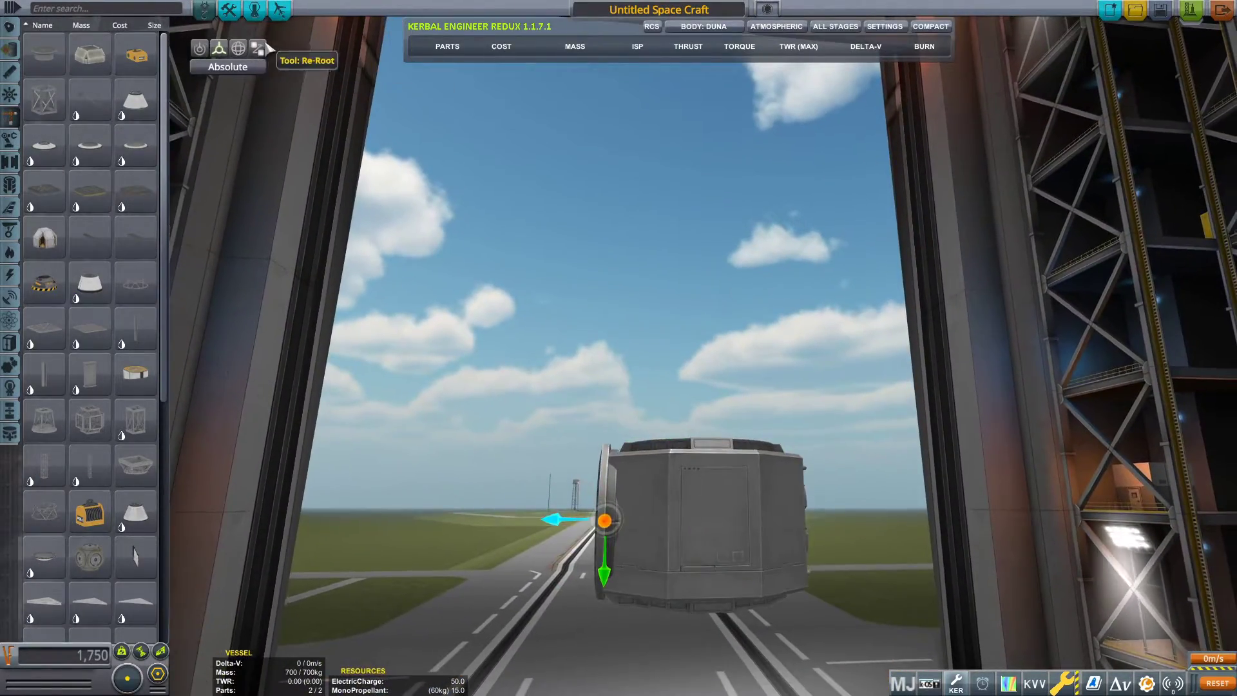
key("4")
left_click(603, 523)
left_click(11, 433)
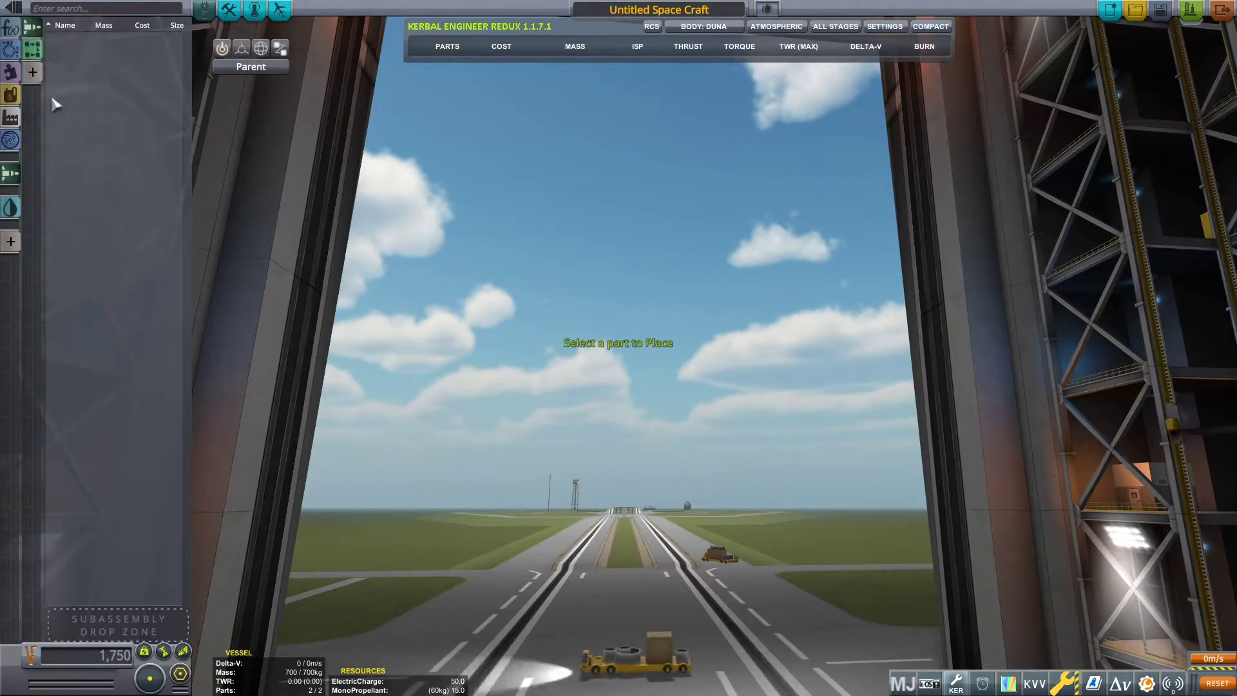
left_click(118, 623)
left_click(619, 322)
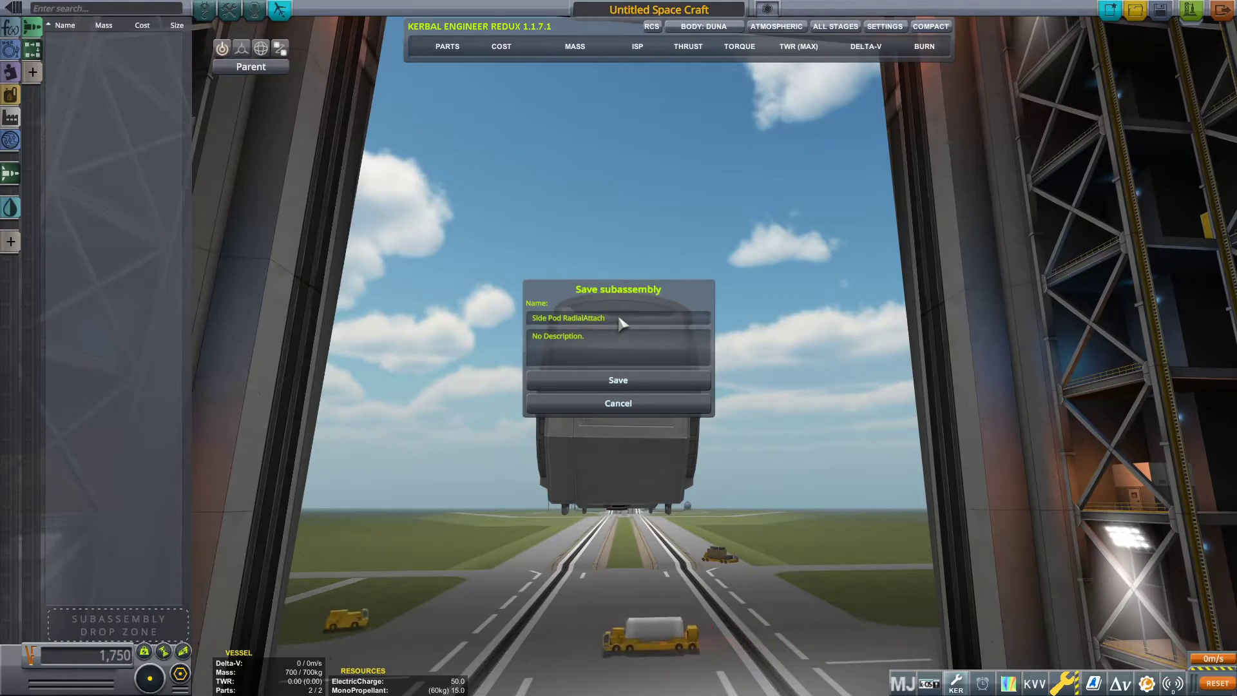
left_click(655, 381)
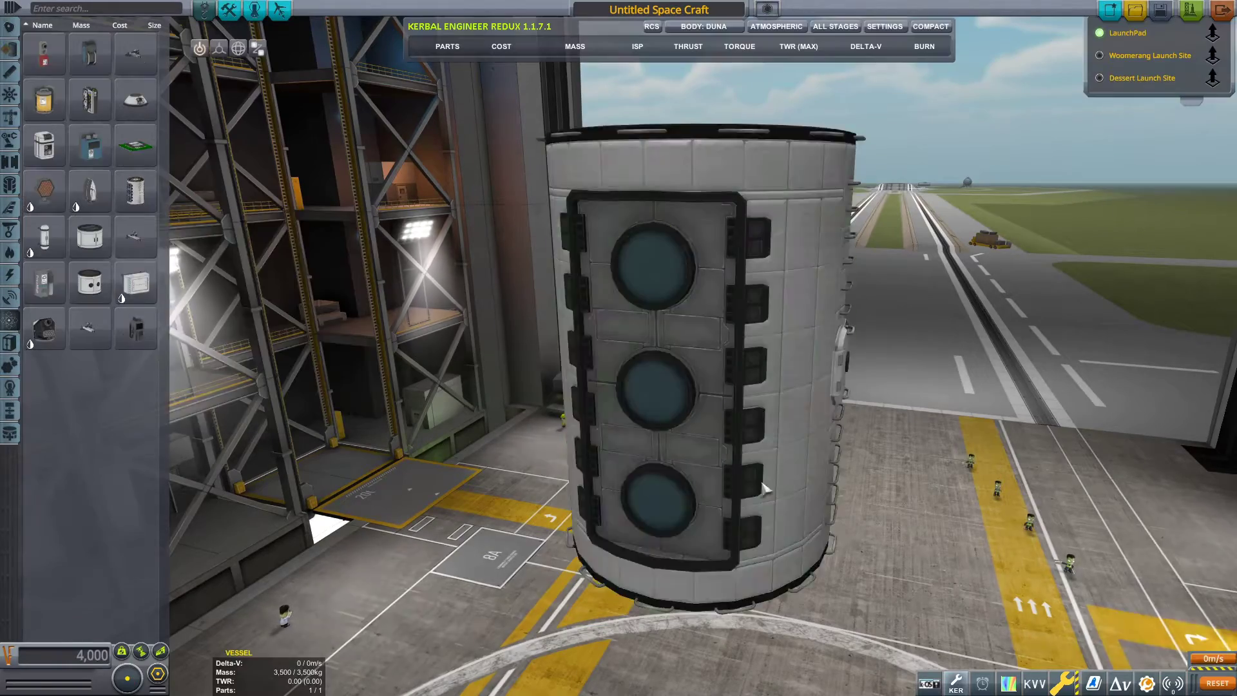
Fit a connector to the lab, turn it on its side, and drop it into subassemblies
left_click(658, 387)
key("2")
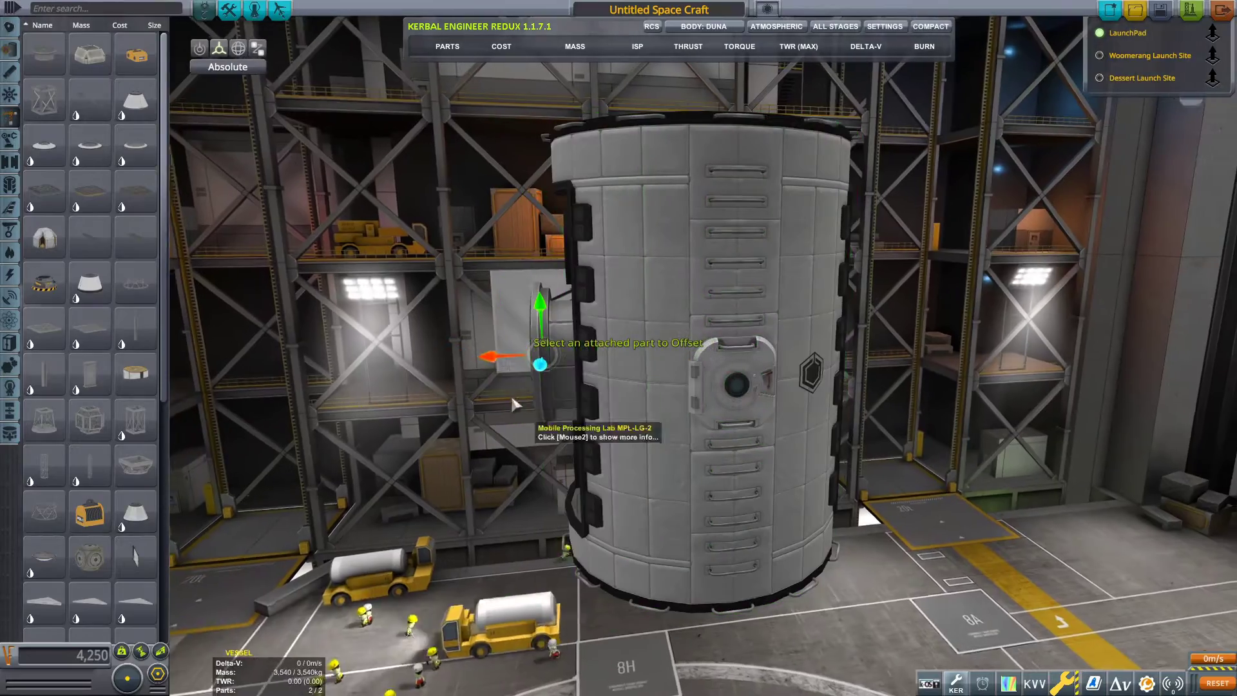
key("1")
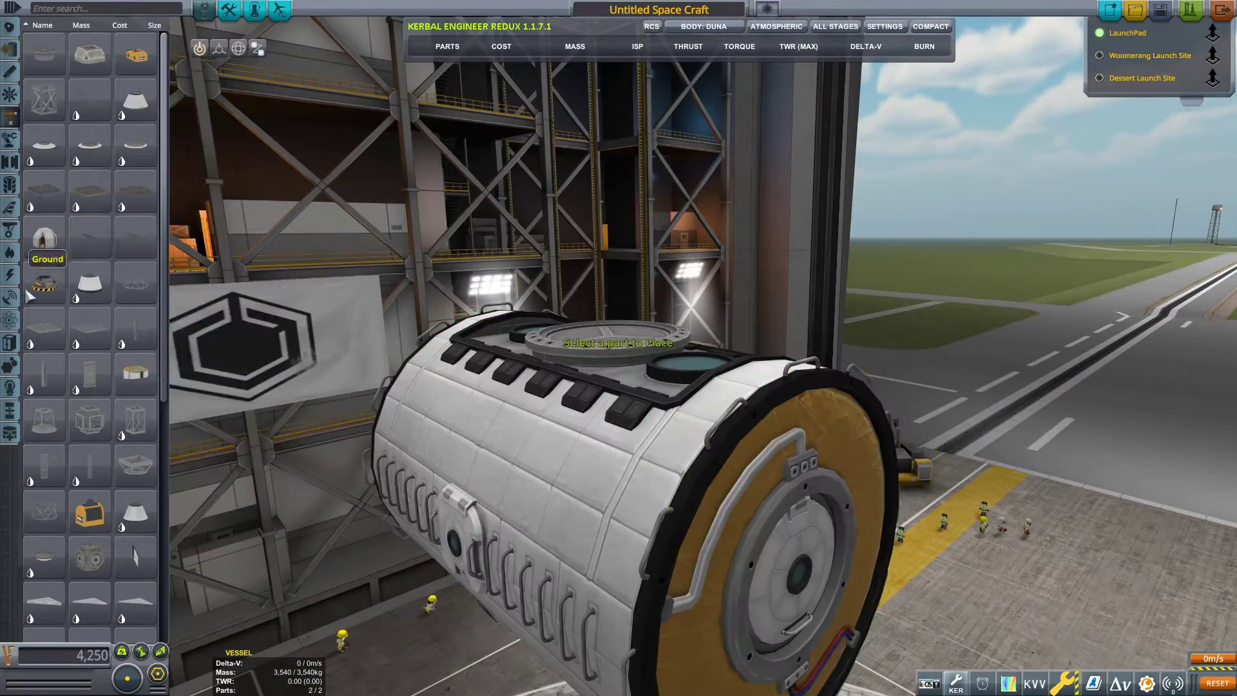
left_click(29, 295)
left_click(580, 435)
left_click(118, 624)
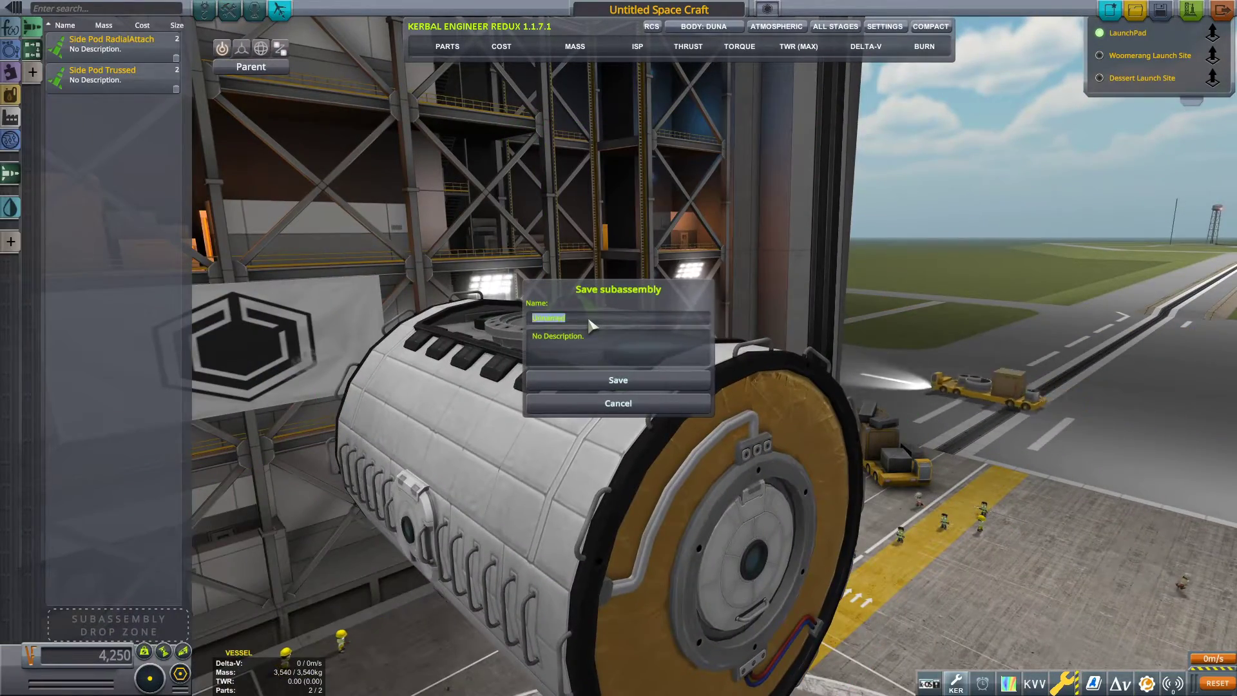
Save 'Side Lab', then place two staggered symmetric sets of lander cans, twelve pods total
left_click(618, 379)
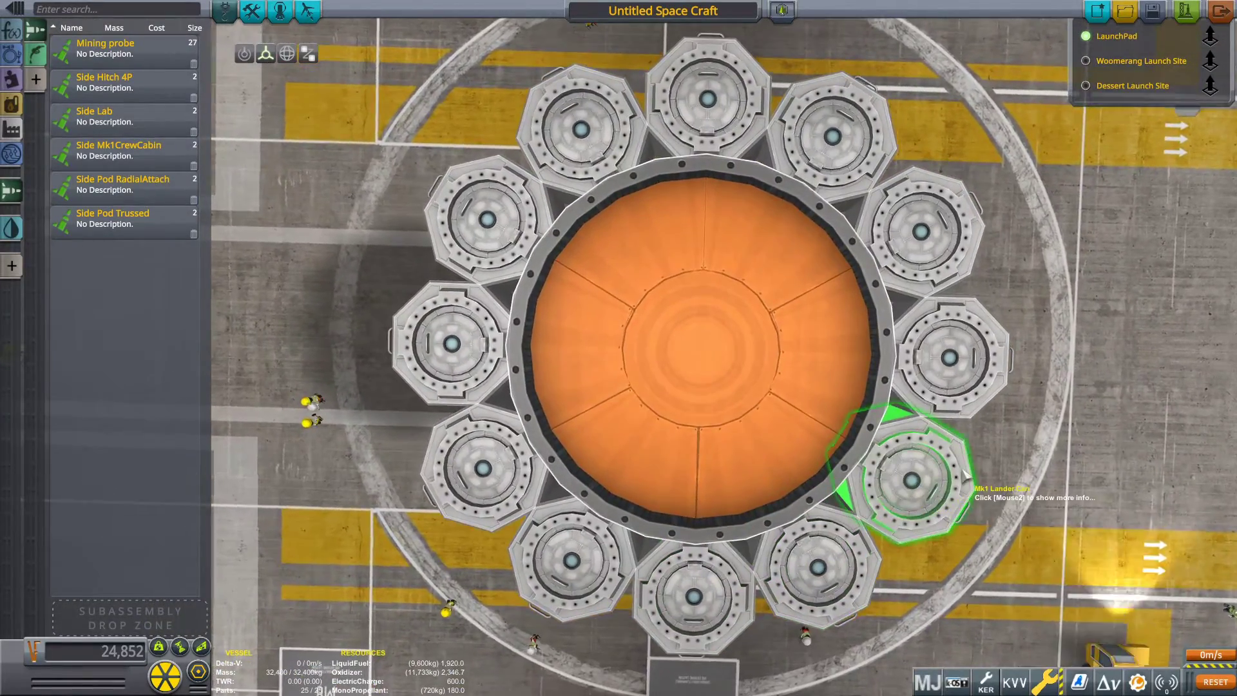
scroll(966, 473, "down", 5)
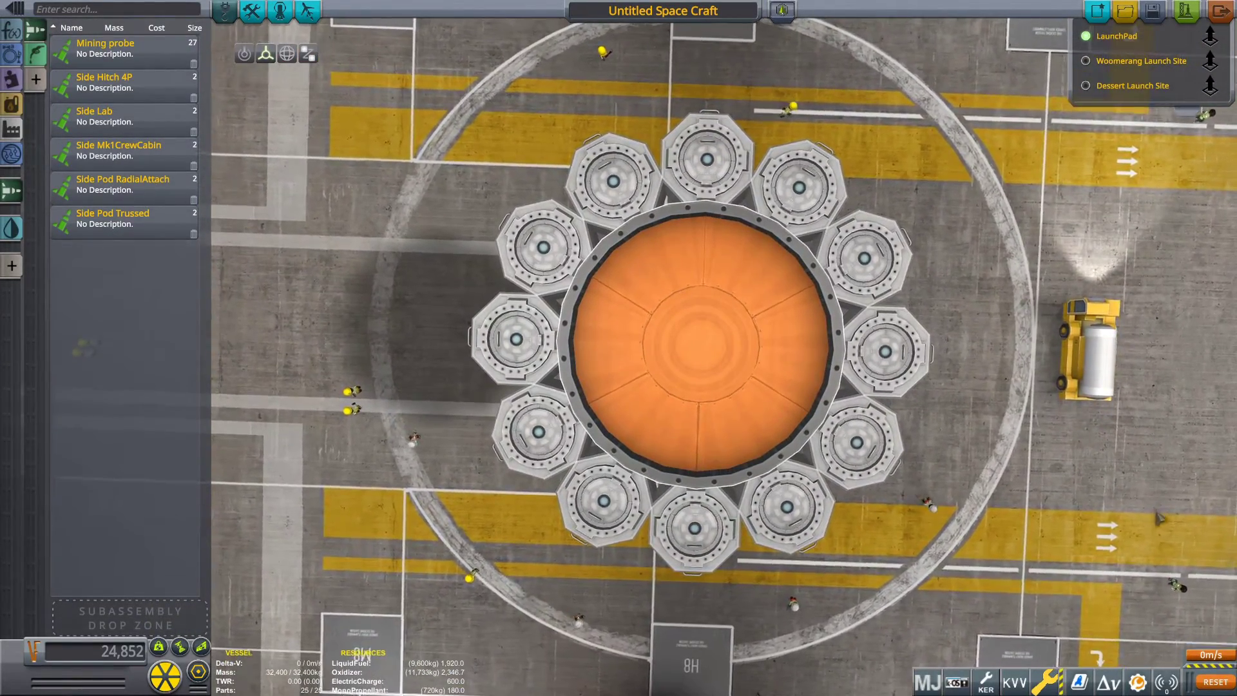
left_click_drag(1153, 517, 1174, 519)
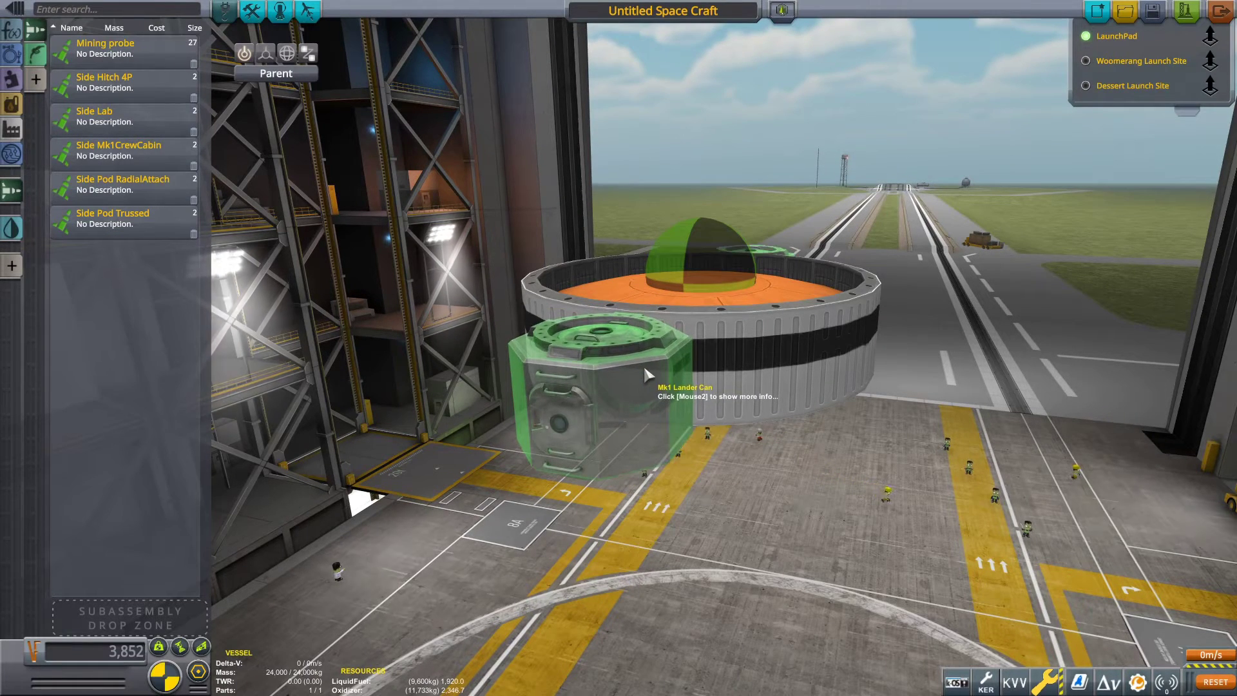
key("x")
left_click(643, 363)
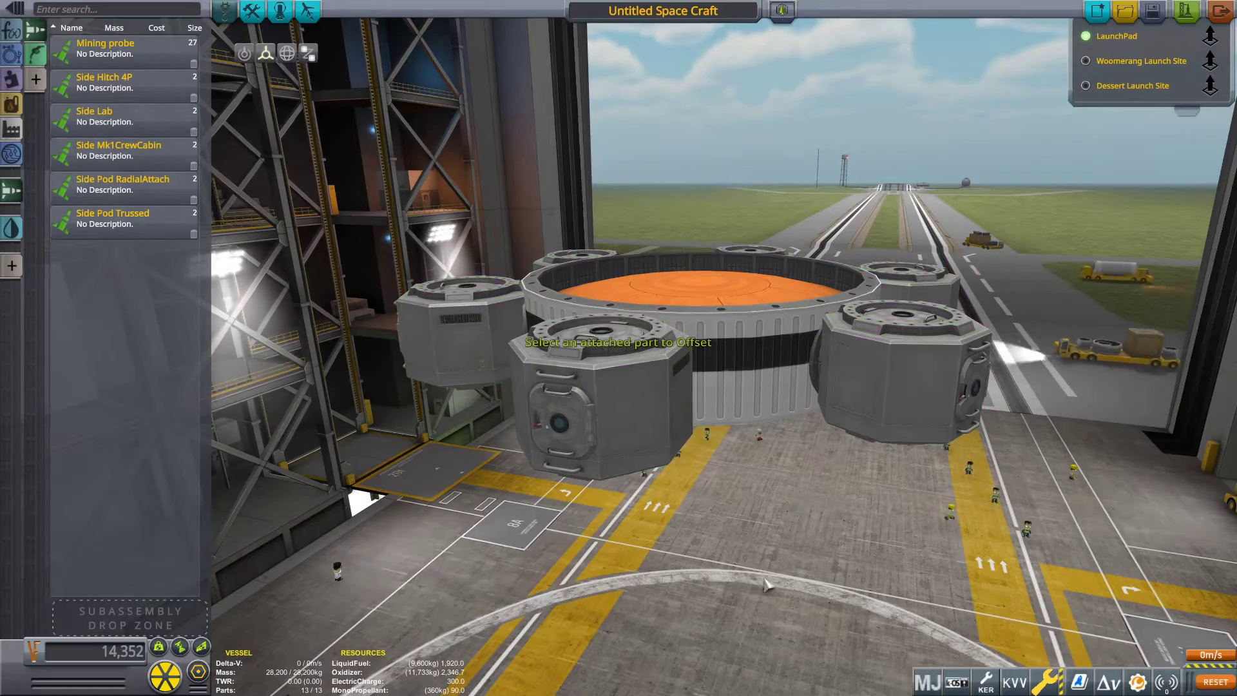
key("2")
left_click(569, 384)
key("1")
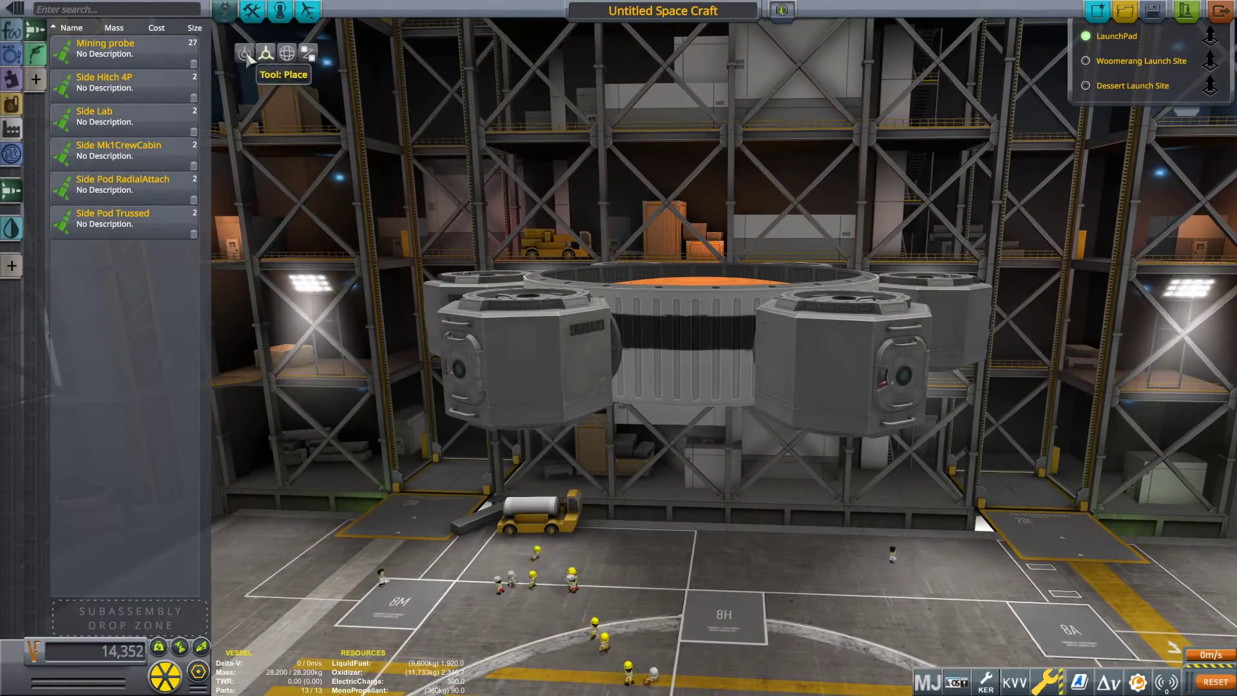
left_click(679, 362)
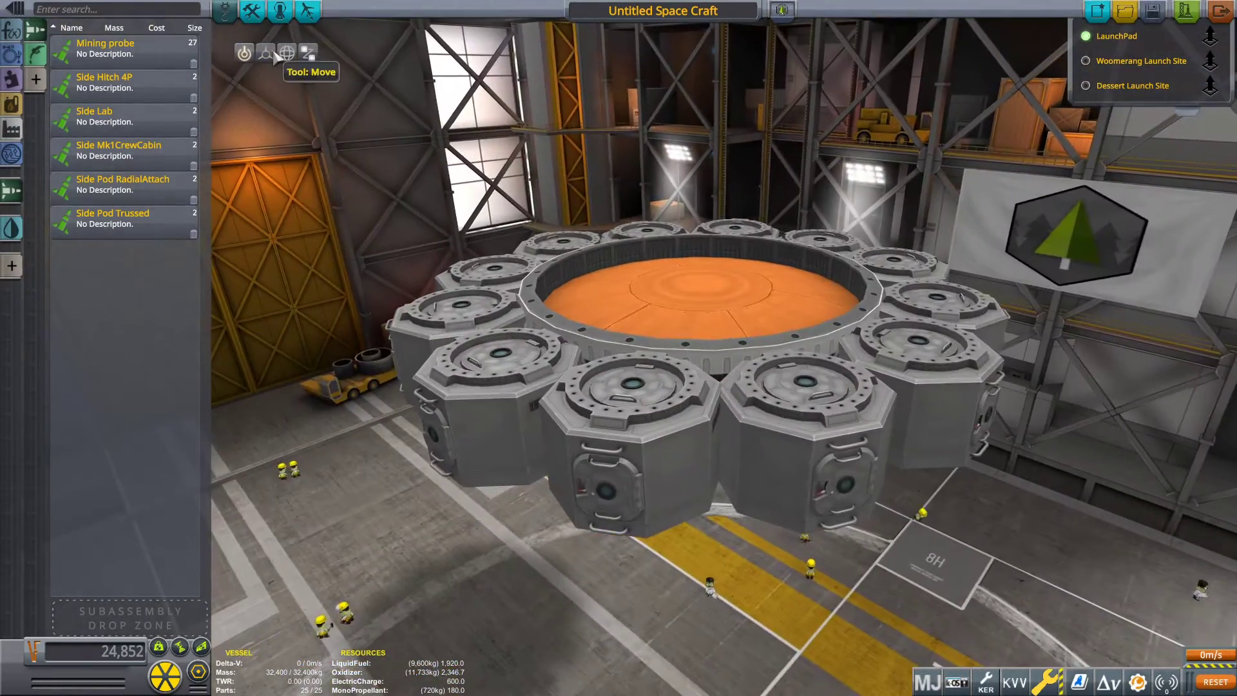
key("2")
left_click_drag(556, 354, 1174, 519)
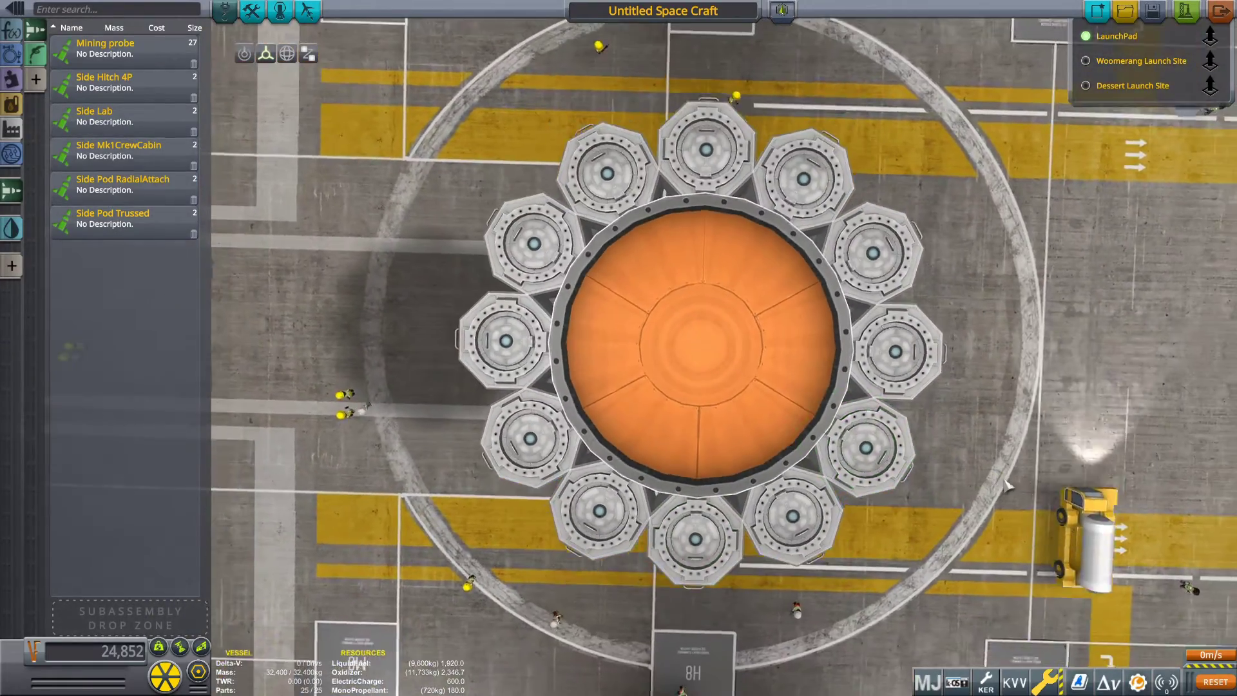